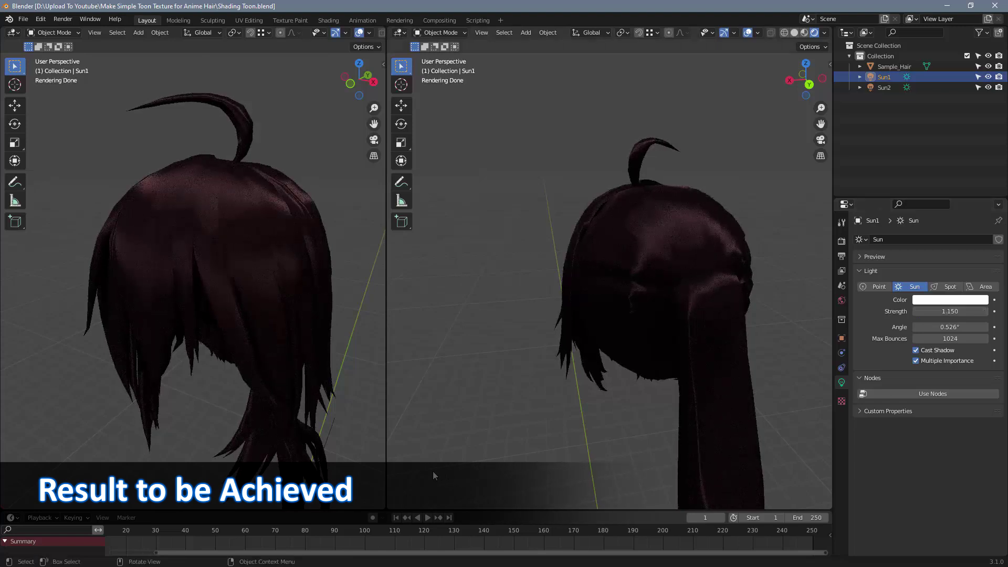
Set the Sun1 light's strength to 1.5
{"action": "left_click", "coordinate": [941, 311]}
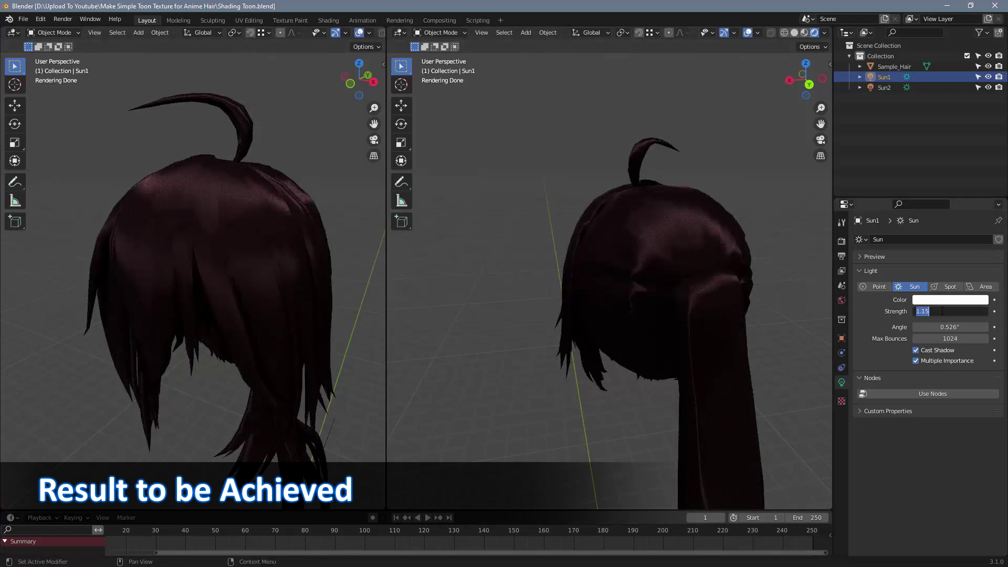
{"action": "type", "text": "1.5"}
{"action": "key", "text": "Return"}
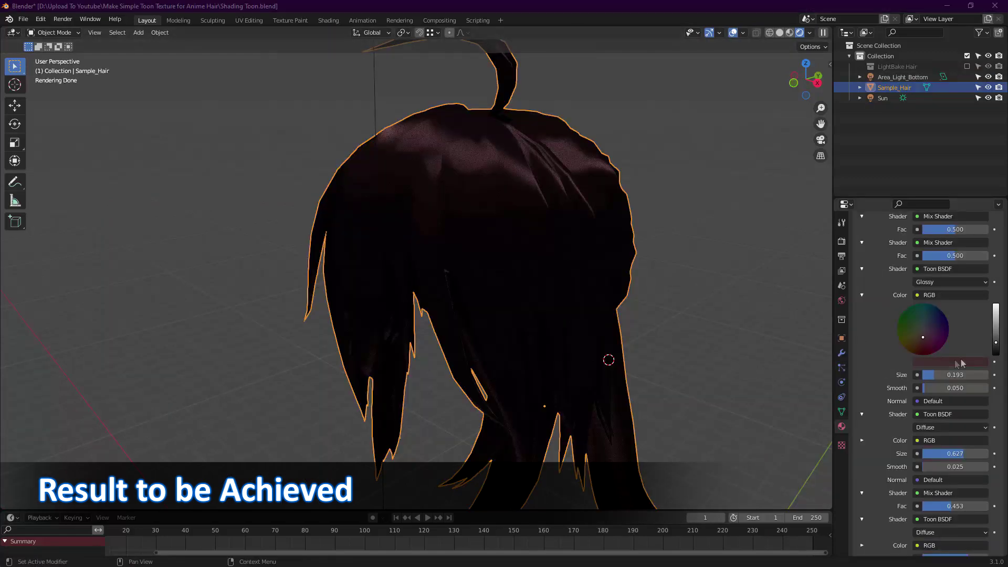
Shift the hair material's glossy Toon RGB color to dark blue and adjust the sizes of the last two diffuse Toon BSDF shaders
{"action": "left_click_drag", "start_coordinate": [917, 339], "coordinate": [930, 321]}
{"action": "scroll", "coordinate": [942, 465], "scroll_direction": "down", "scroll_amount": 4}
{"action": "scroll", "coordinate": [941, 465], "scroll_direction": "down", "scroll_amount": 5}
{"action": "left_click_drag", "start_coordinate": [958, 414], "coordinate": [956, 414]}
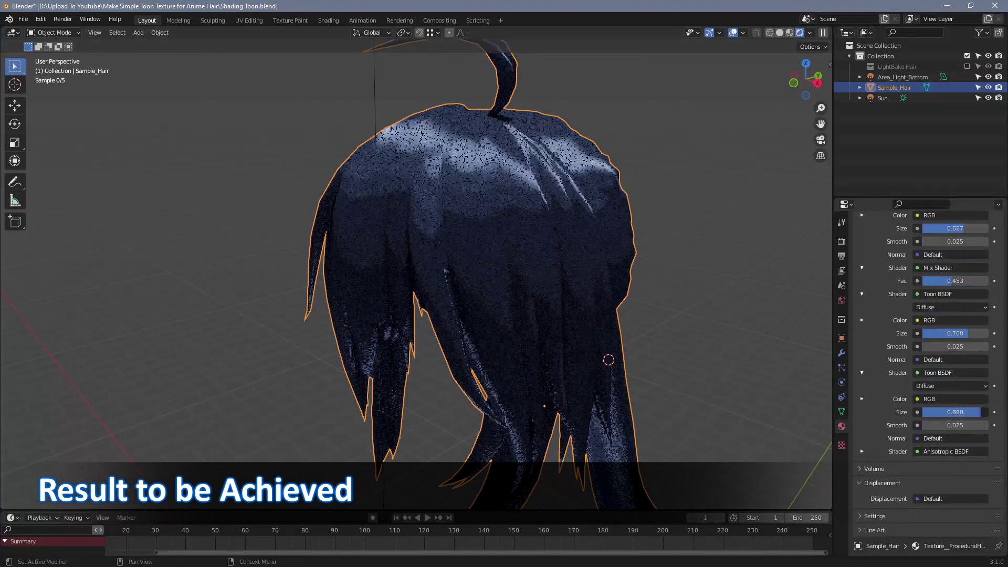
{"action": "left_click_drag", "start_coordinate": [955, 333], "coordinate": [961, 333]}
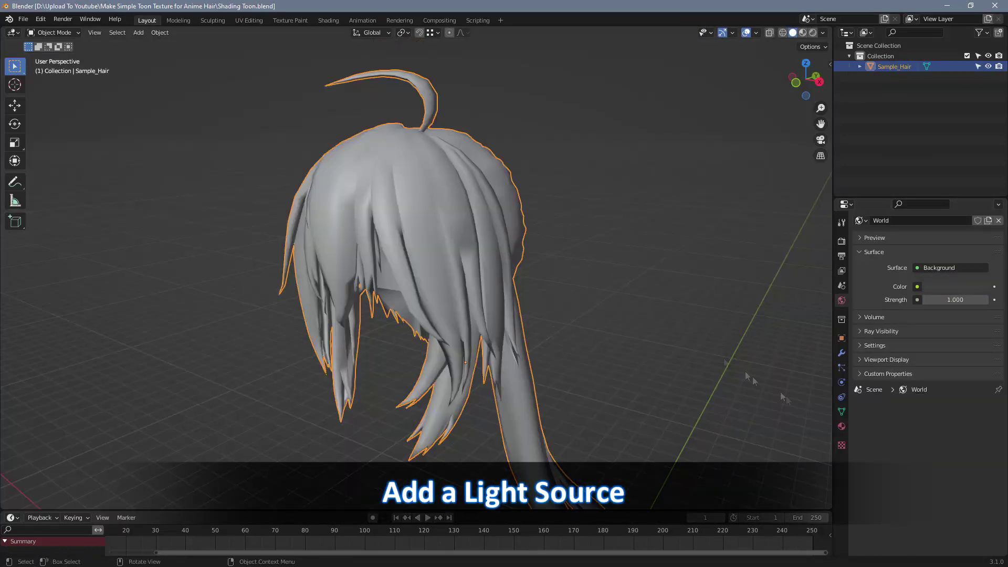
Add a Sun light to the hair scene and show its object transform properties
{"action": "left_click", "coordinate": [842, 427]}
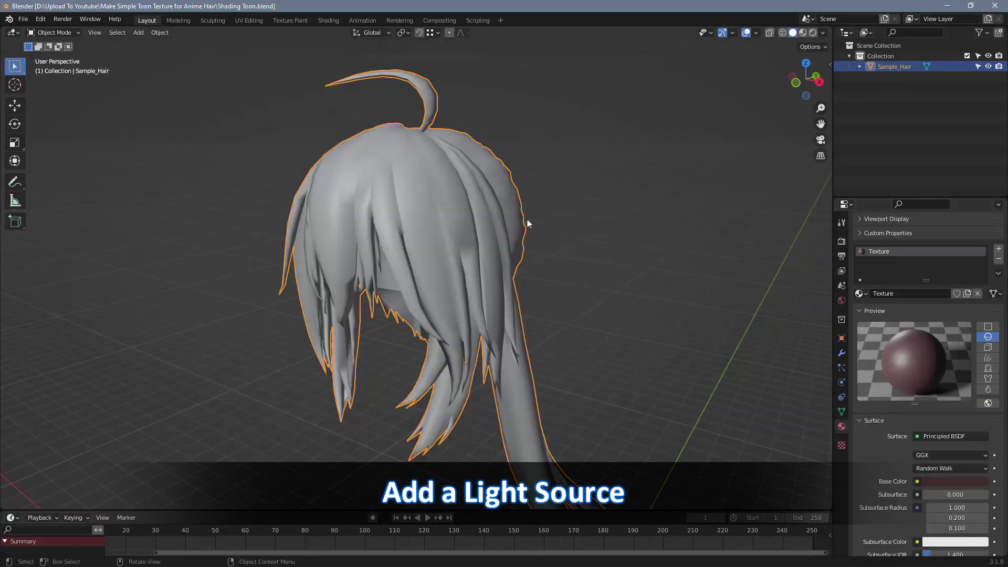
{"action": "left_click", "coordinate": [138, 32]}
{"action": "mouse_move", "coordinate": [202, 175]}
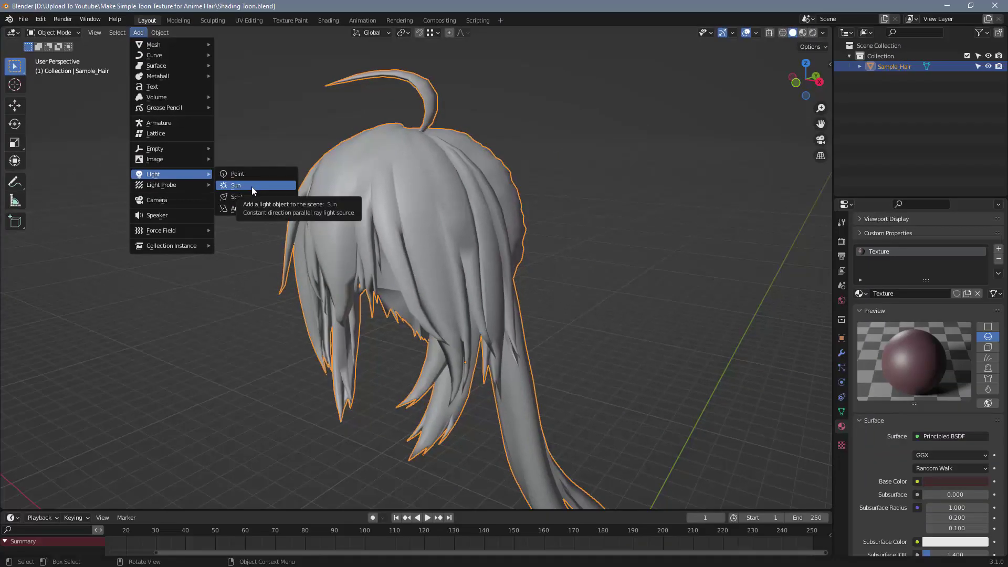
{"action": "left_click", "coordinate": [251, 187]}
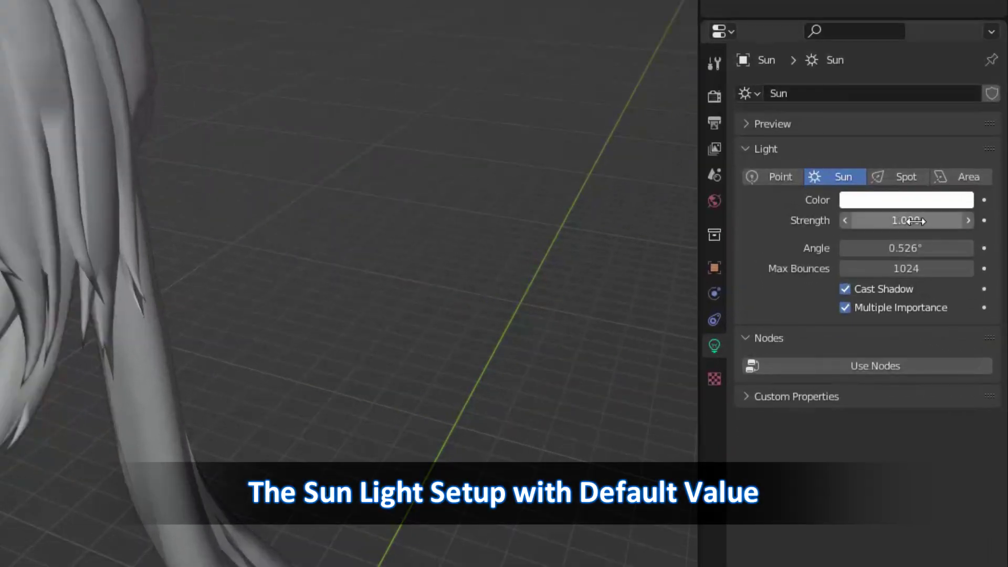
{"action": "left_click", "coordinate": [714, 267]}
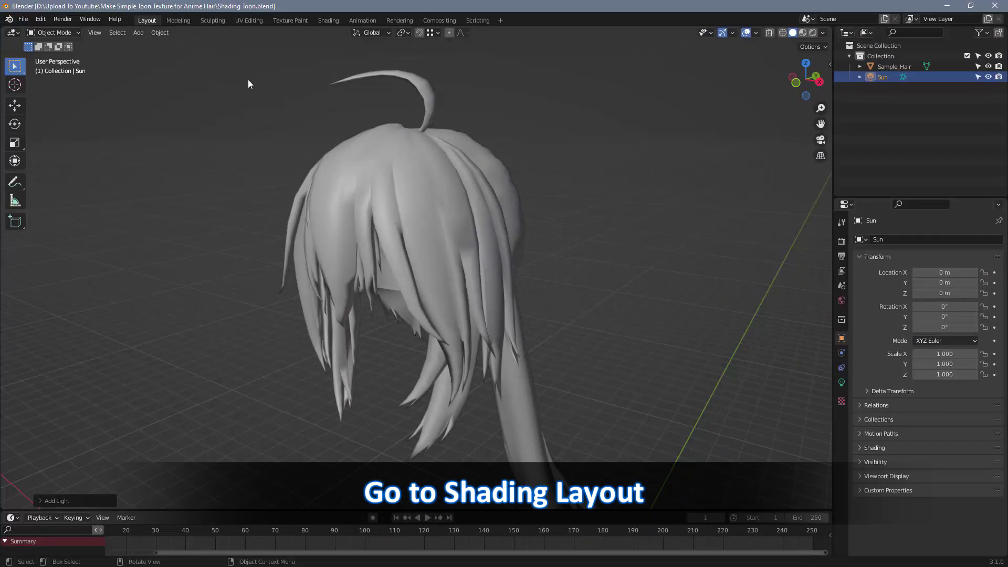
Switch to the Shading workspace, with Sample_Hair selected and the 3D view displayed in Rendered shading
{"action": "left_click", "coordinate": [327, 19]}
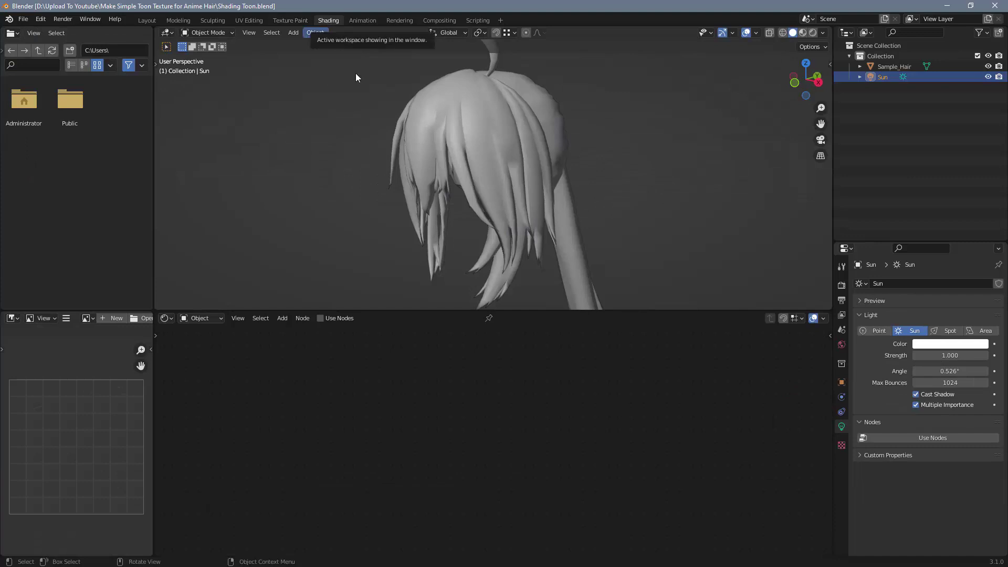
{"action": "left_click", "coordinate": [892, 66]}
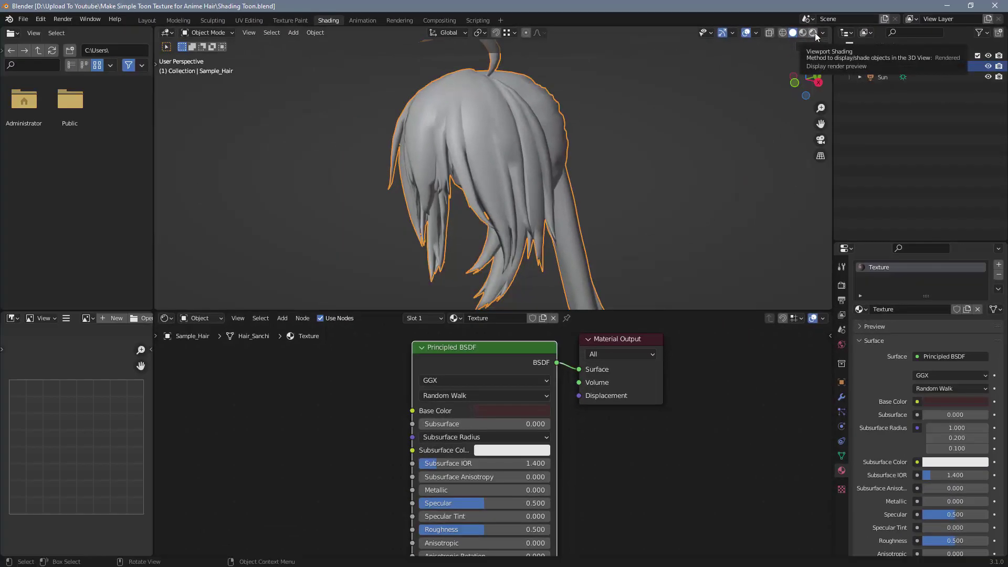
{"action": "left_click", "coordinate": [753, 43]}
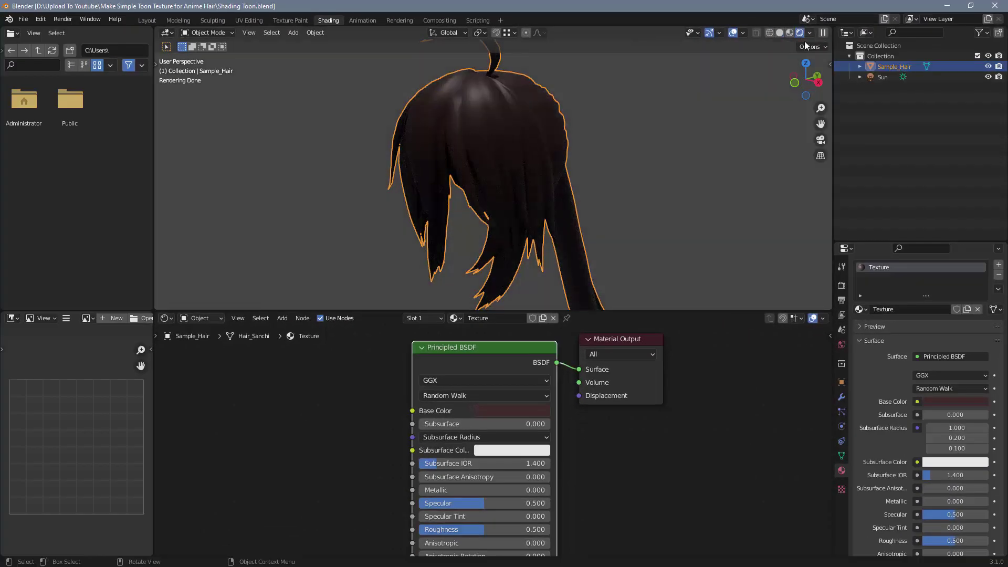
Copy the hex value of the Principled BSDF's base color
{"action": "left_click", "coordinate": [615, 446]}
{"action": "middle_click_drag", "start_coordinate": [618, 449], "coordinate": [643, 462]}
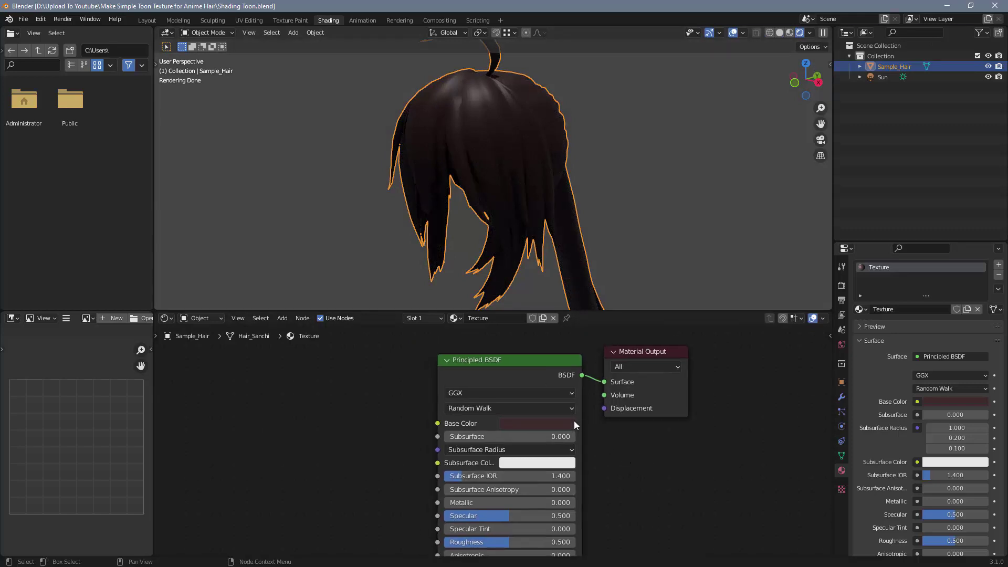
{"action": "left_click", "coordinate": [546, 420]}
{"action": "left_click", "coordinate": [582, 353]}
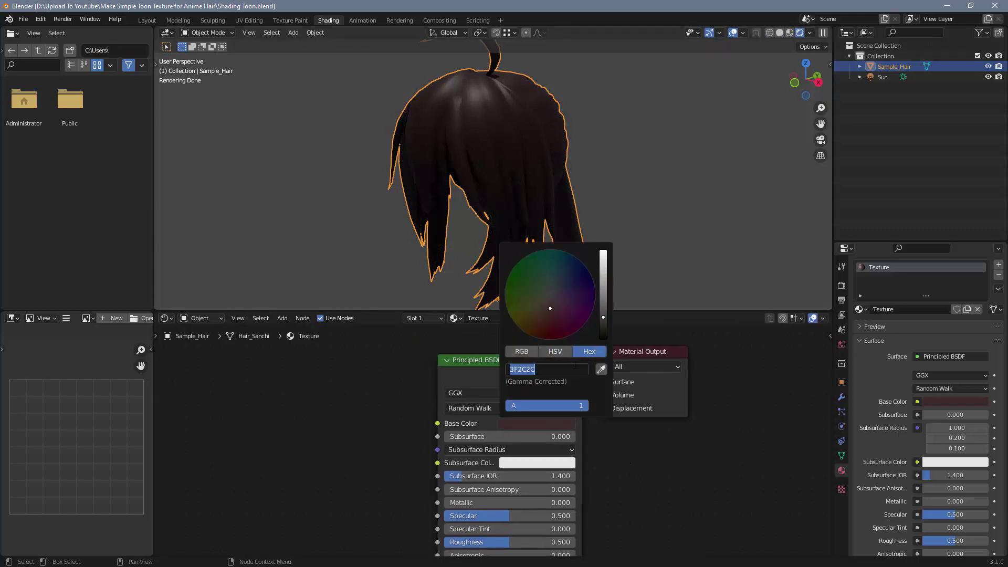
{"action": "left_click", "coordinate": [645, 477]}
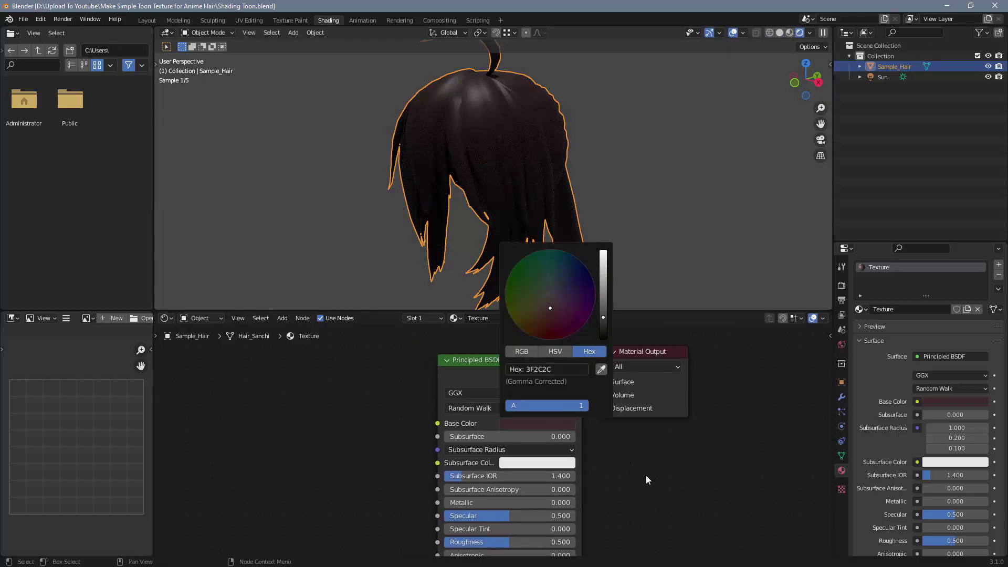
Add an RGB input node to the hair material and set its color to hex 3F2C2C
{"action": "left_click", "coordinate": [286, 317]}
{"action": "mouse_move", "coordinate": [300, 348]}
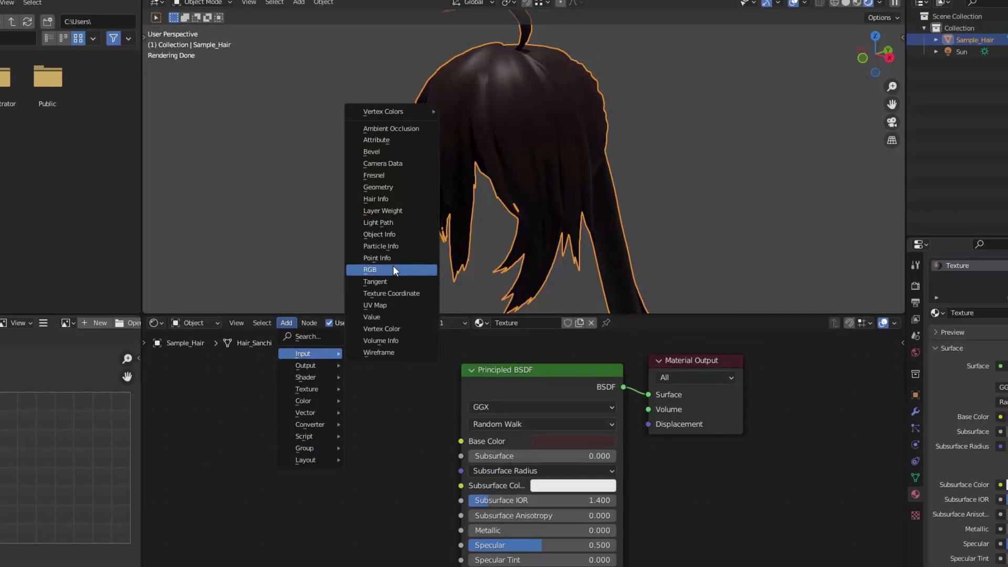
{"action": "left_click", "coordinate": [437, 266]}
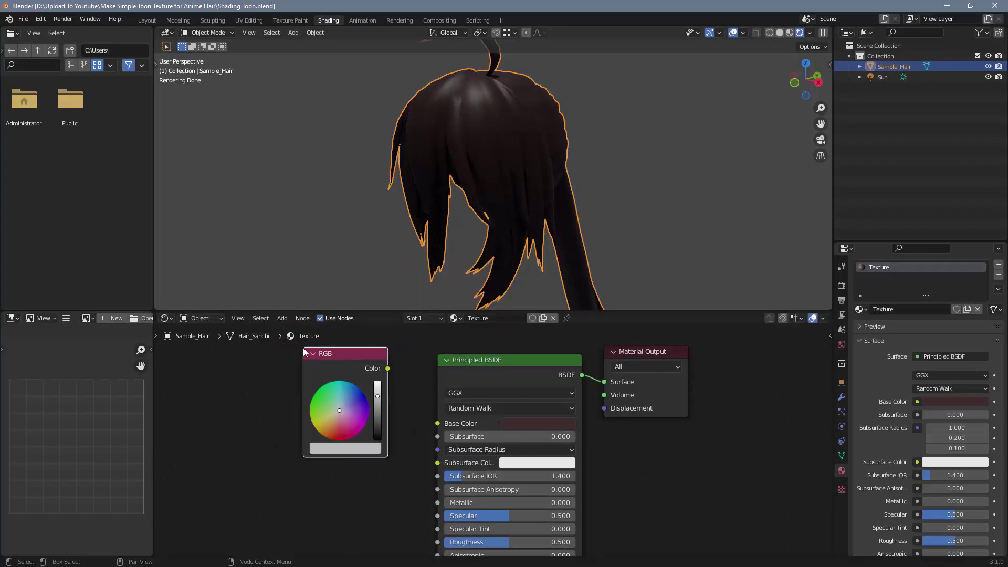
{"action": "left_click", "coordinate": [339, 449]}
{"action": "left_click", "coordinate": [370, 394]}
{"action": "type", "text": "3F2C2C"}
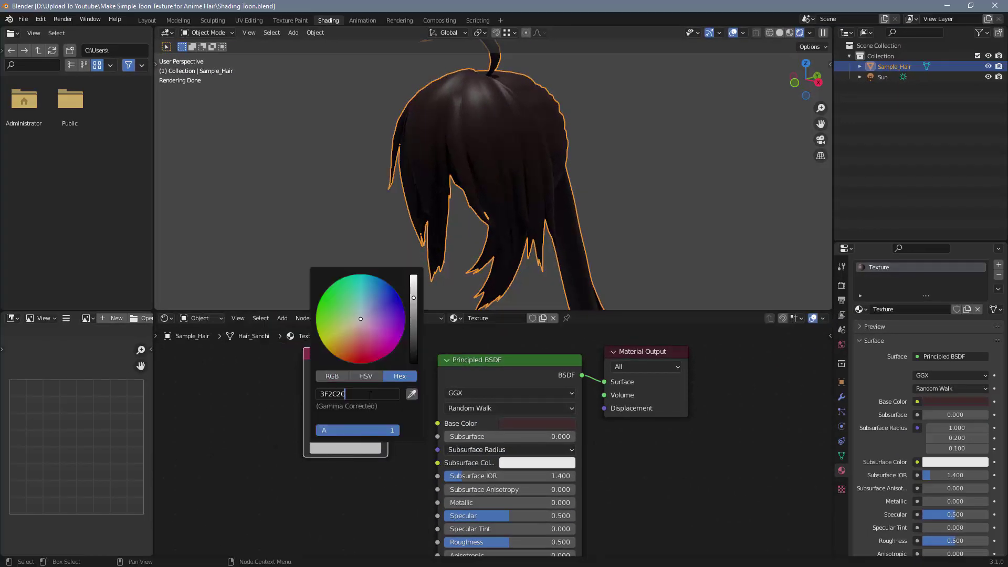
{"action": "key", "text": "Return"}
Delete the Principled BSDF node and move the RGB node farther from the Material Output
{"action": "left_click", "coordinate": [483, 377]}
{"action": "key", "text": "x"}
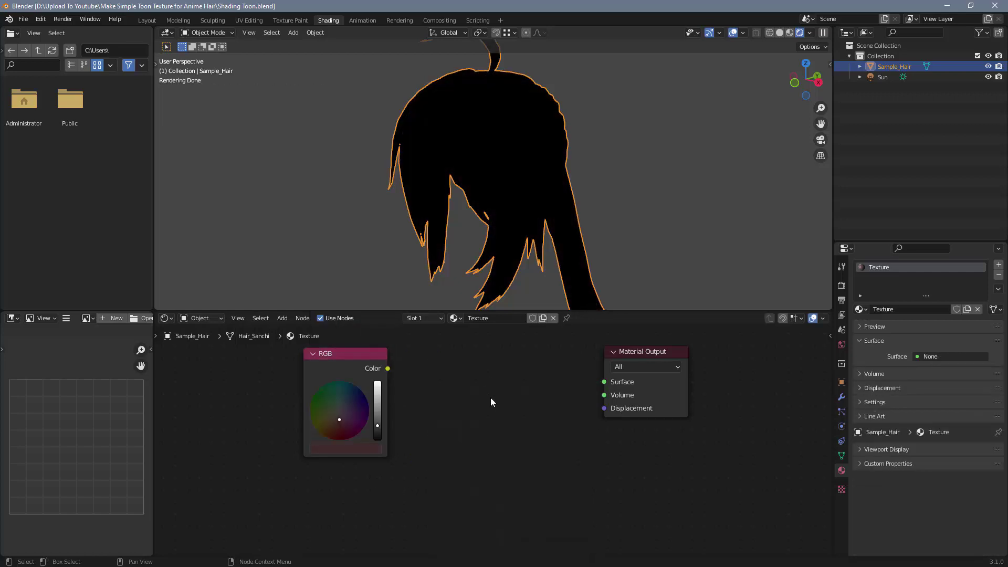
{"action": "left_click_drag", "start_coordinate": [359, 373], "coordinate": [281, 373]}
Add a Toon BSDF node and wire it between the RGB color and the Material Output's Surface input
{"action": "left_click", "coordinate": [364, 383]}
{"action": "key", "text": "shift+a"}
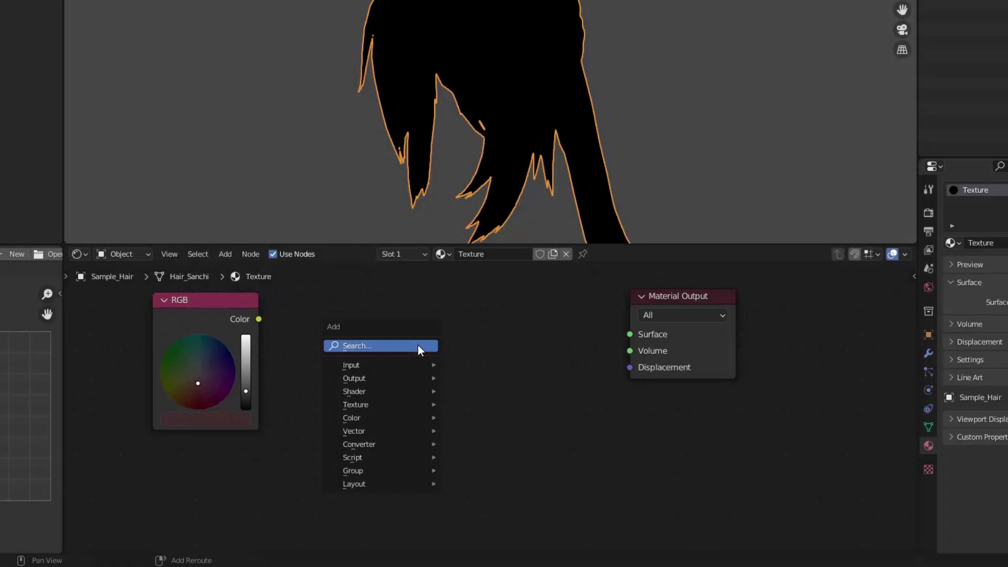
{"action": "left_click", "coordinate": [418, 345]}
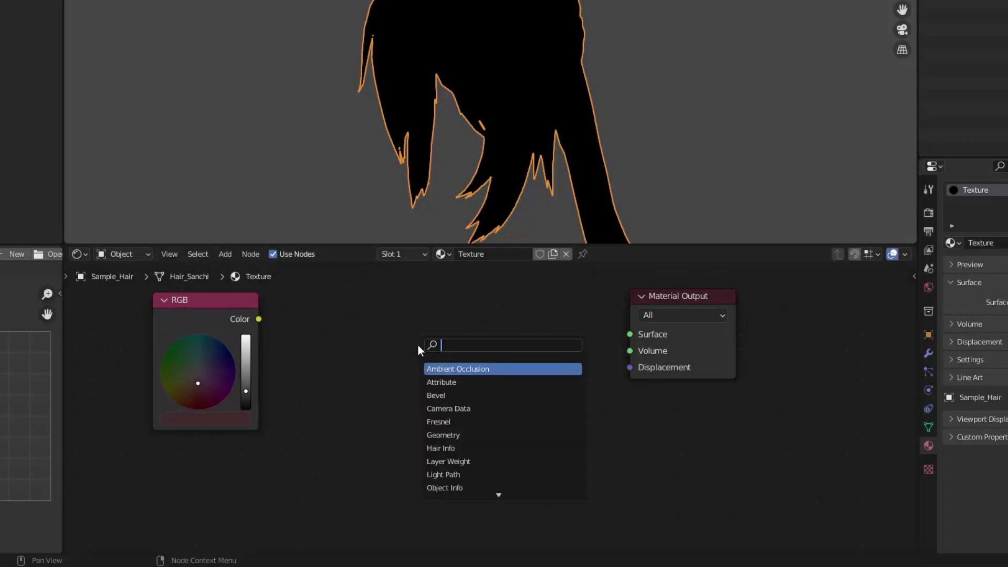
{"action": "type", "text": "toon"}
{"action": "key", "text": "Return"}
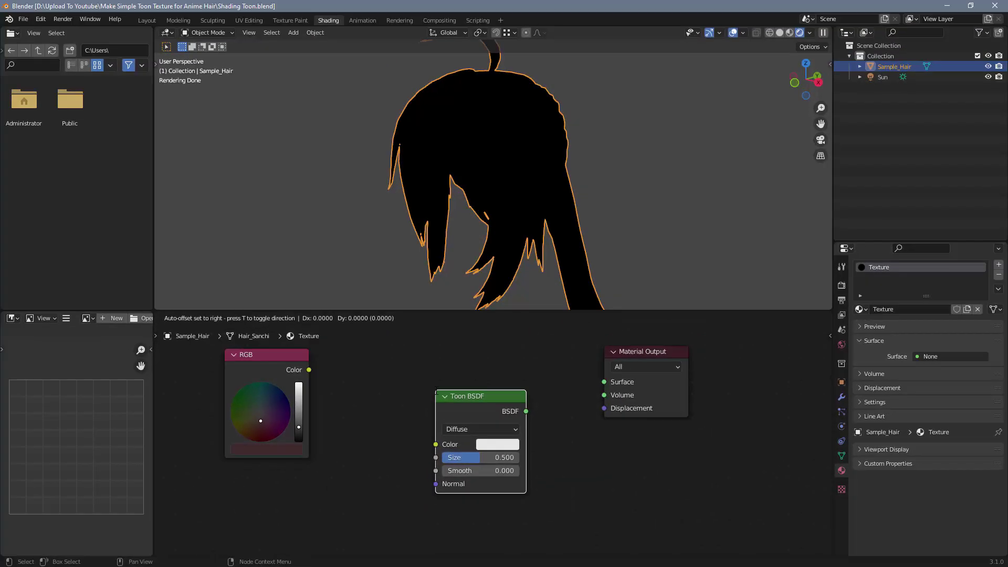
{"action": "left_click", "coordinate": [347, 357]}
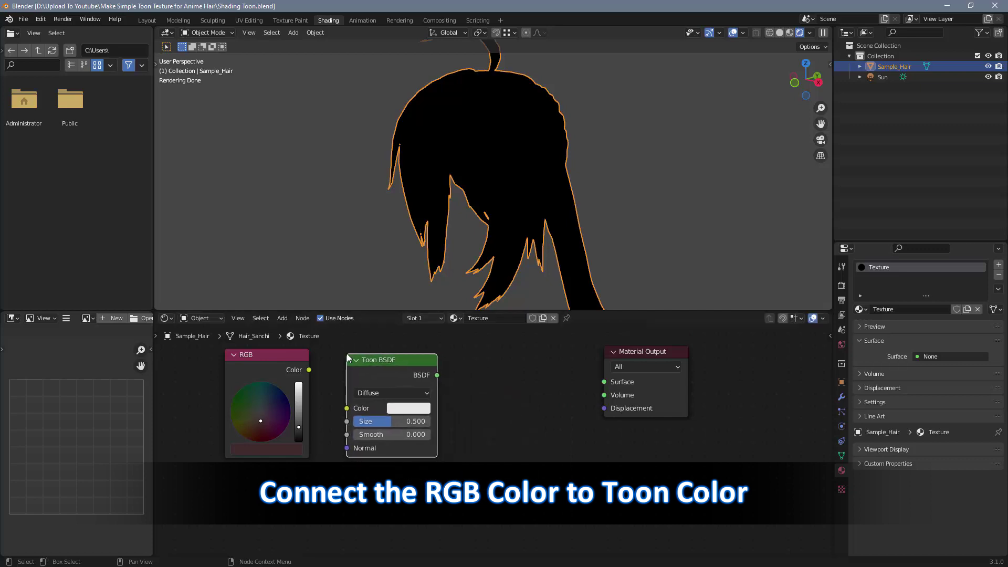
{"action": "left_click_drag", "start_coordinate": [309, 370], "coordinate": [347, 407]}
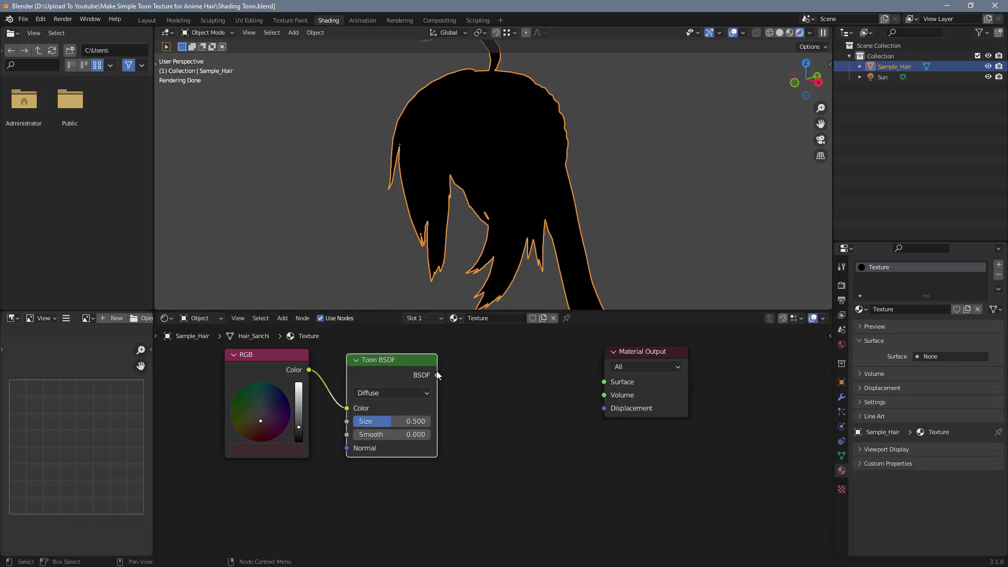
{"action": "left_click_drag", "start_coordinate": [436, 375], "coordinate": [605, 382]}
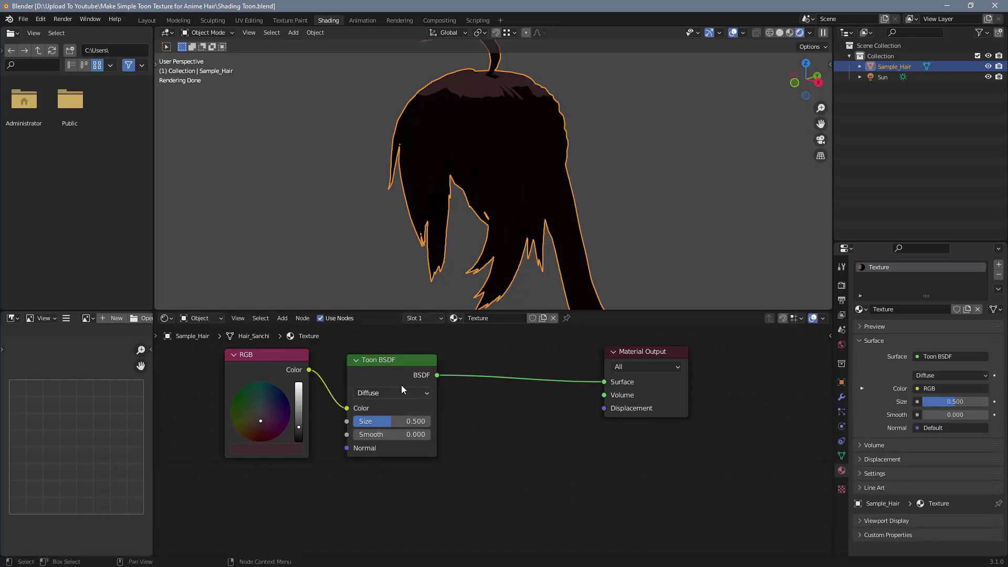
Duplicate the Toon BSDF below the original and combine both through a Mix Shader feeding the Material Output surface
{"action": "key", "text": "shift+d"}
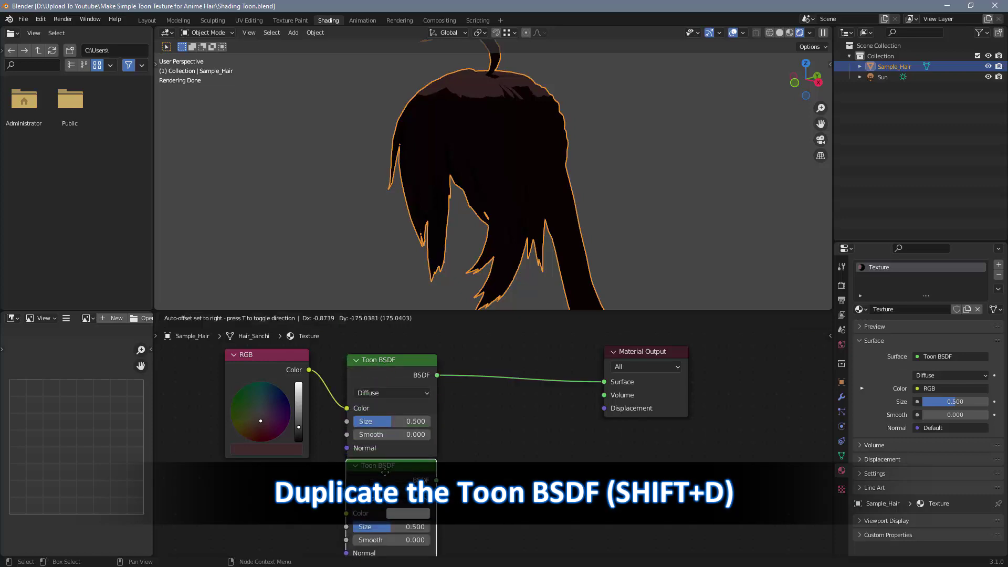
{"action": "left_click", "coordinate": [386, 476]}
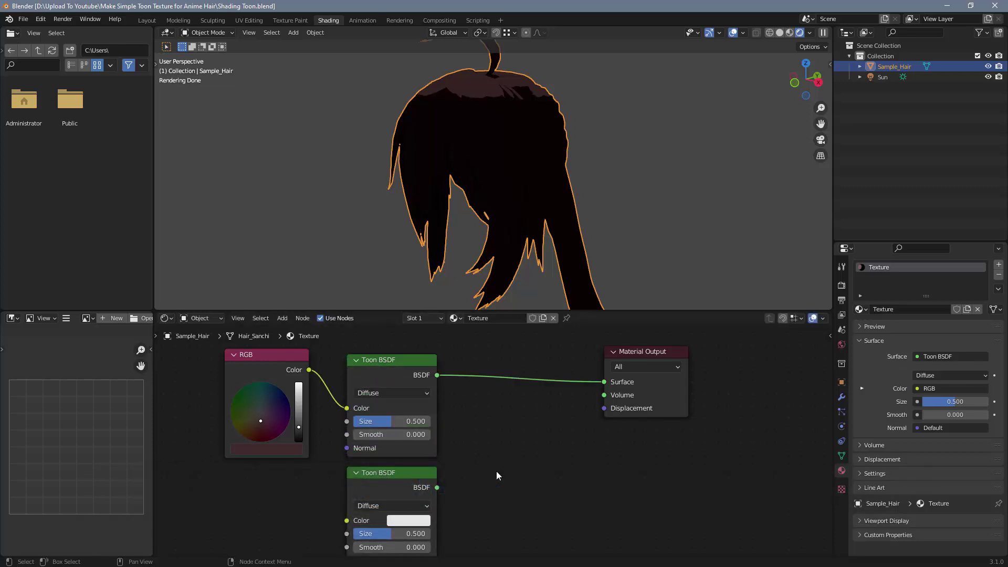
{"action": "key", "text": "shift+a"}
{"action": "left_click", "coordinate": [506, 443]}
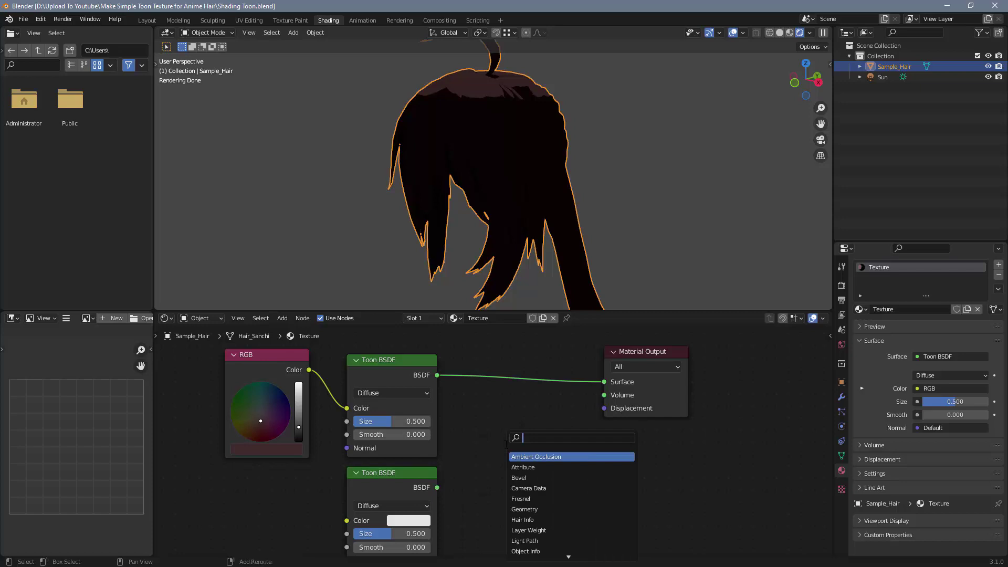
{"action": "type", "text": "Mix"}
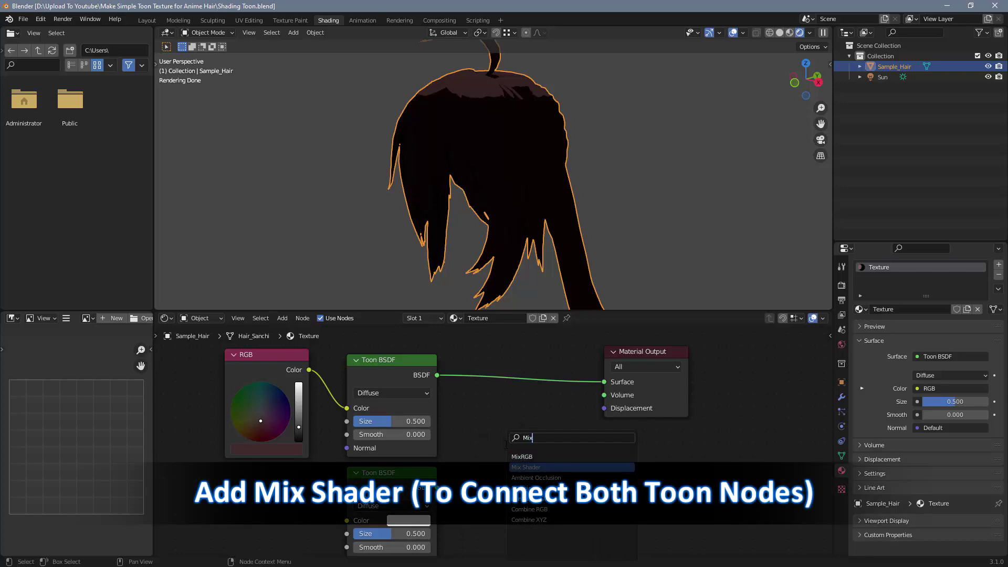
{"action": "key", "text": "Return"}
{"action": "left_click", "coordinate": [496, 357]}
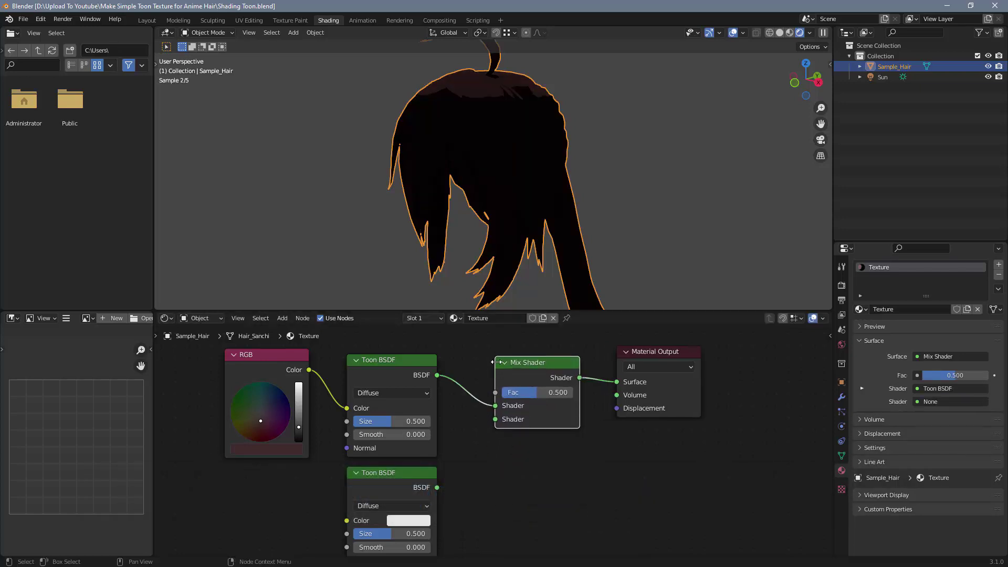
{"action": "left_click_drag", "start_coordinate": [437, 488], "coordinate": [492, 426]}
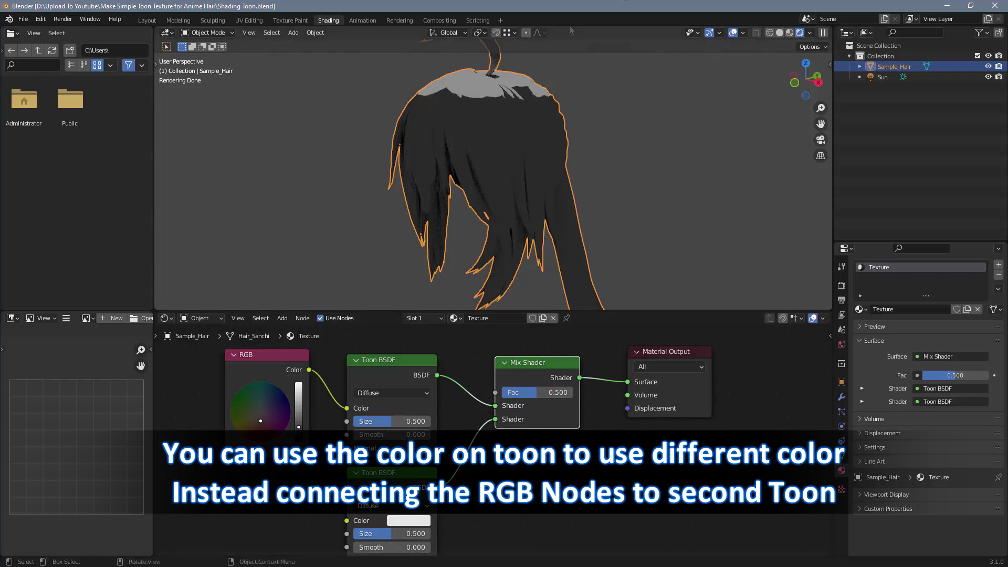
Set the second Toon BSDF's size to 0.692 and connect the RGB color to its Color input
{"action": "middle_click_drag", "start_coordinate": [610, 127], "coordinate": [554, 150]}
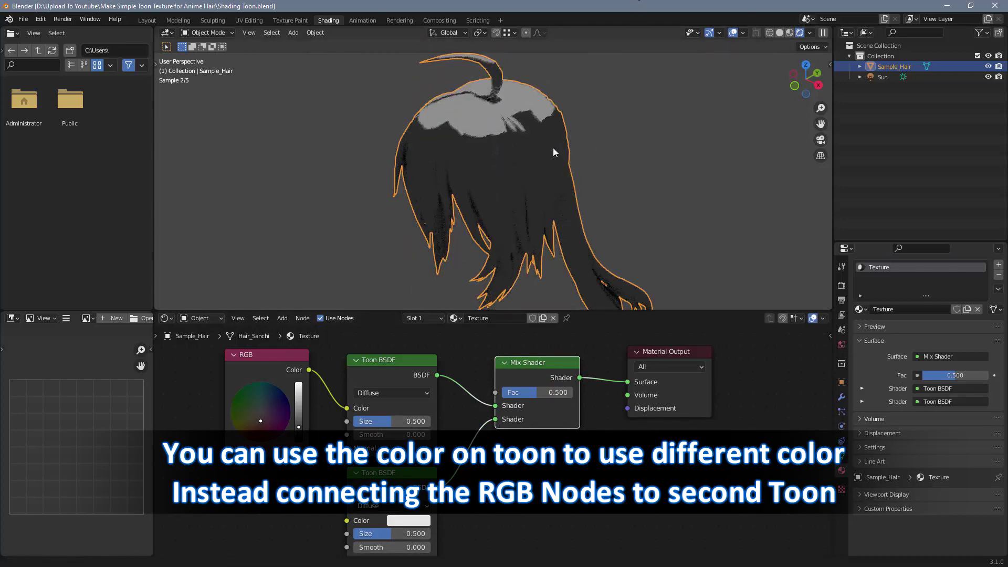
{"action": "left_click_drag", "start_coordinate": [409, 534], "coordinate": [424, 533]}
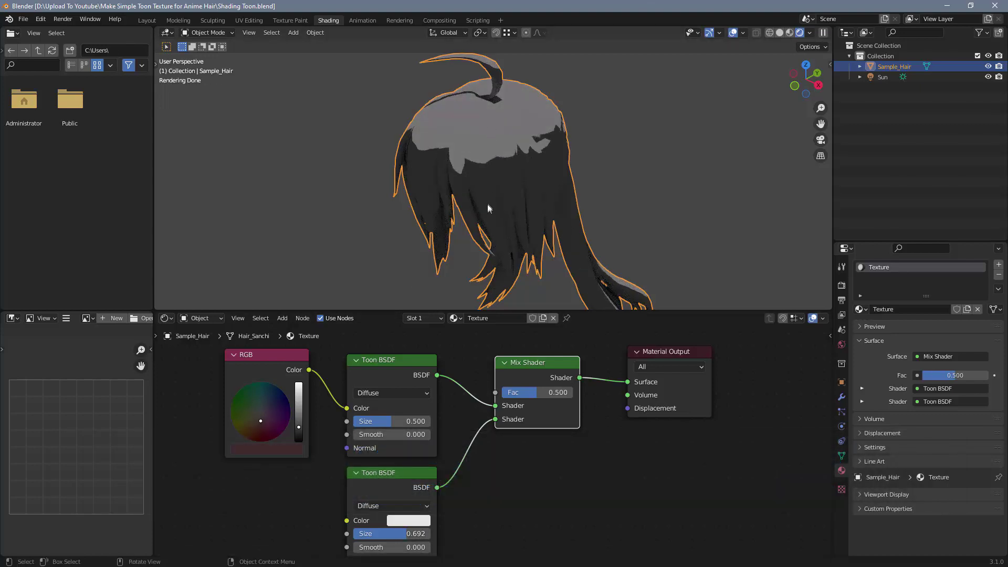
{"action": "left_click_drag", "start_coordinate": [309, 369], "coordinate": [325, 428]}
{"action": "left_click_drag", "start_coordinate": [338, 488], "coordinate": [346, 520]}
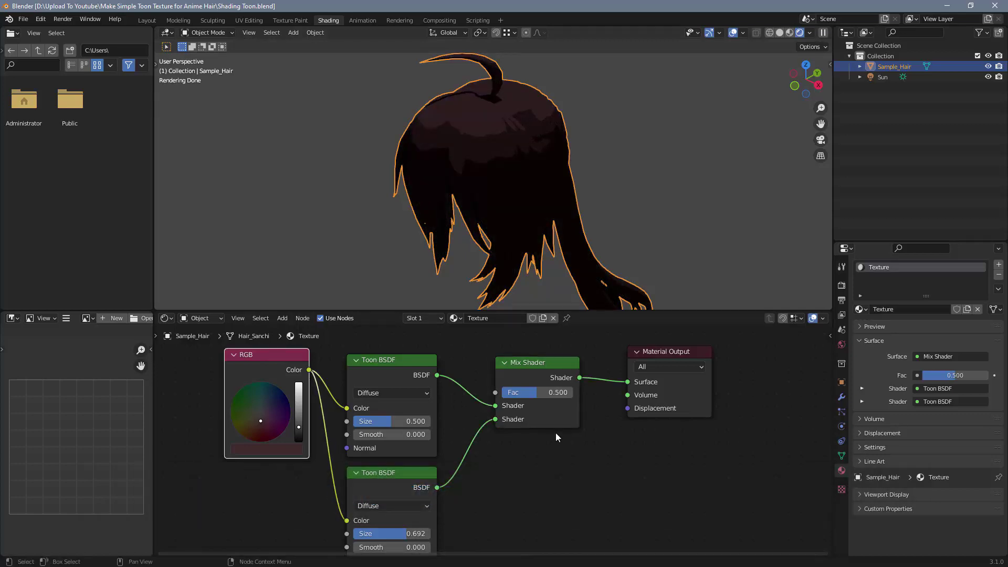
Duplicate the two Toon BSDF nodes together with their Mix Shader and place the copies below the originals
{"action": "middle_click_drag", "start_coordinate": [533, 516], "coordinate": [532, 488]}
{"action": "left_click_drag", "start_coordinate": [552, 524], "coordinate": [398, 353]}
{"action": "scroll", "coordinate": [506, 469], "scroll_direction": "down", "scroll_amount": 3}
{"action": "scroll", "coordinate": [506, 468], "scroll_direction": "down", "scroll_amount": 2, "text": "shift"}
{"action": "key", "text": "shift+d"}
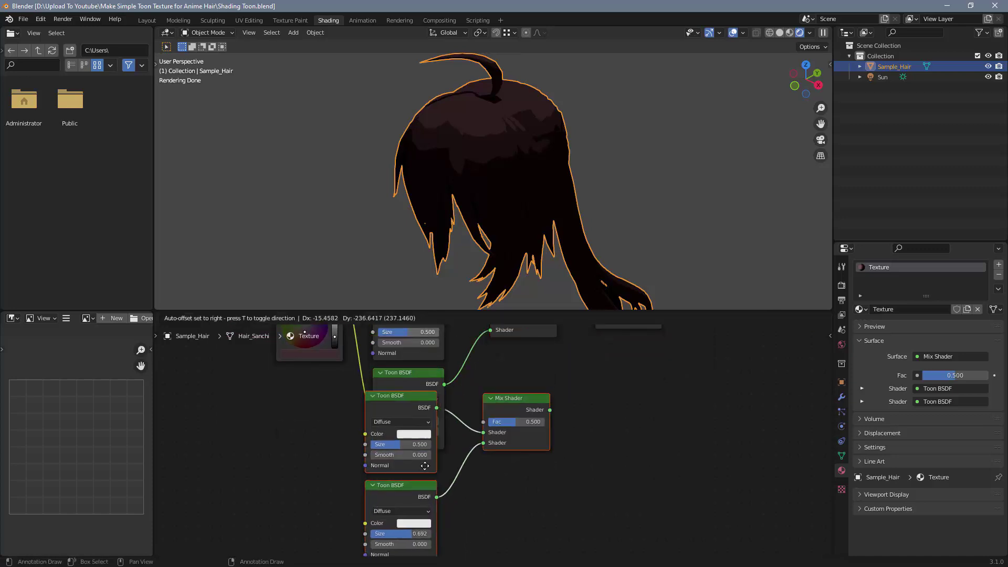
{"action": "left_click", "coordinate": [432, 504]}
{"action": "scroll", "coordinate": [538, 411], "scroll_direction": "down", "scroll_amount": 3}
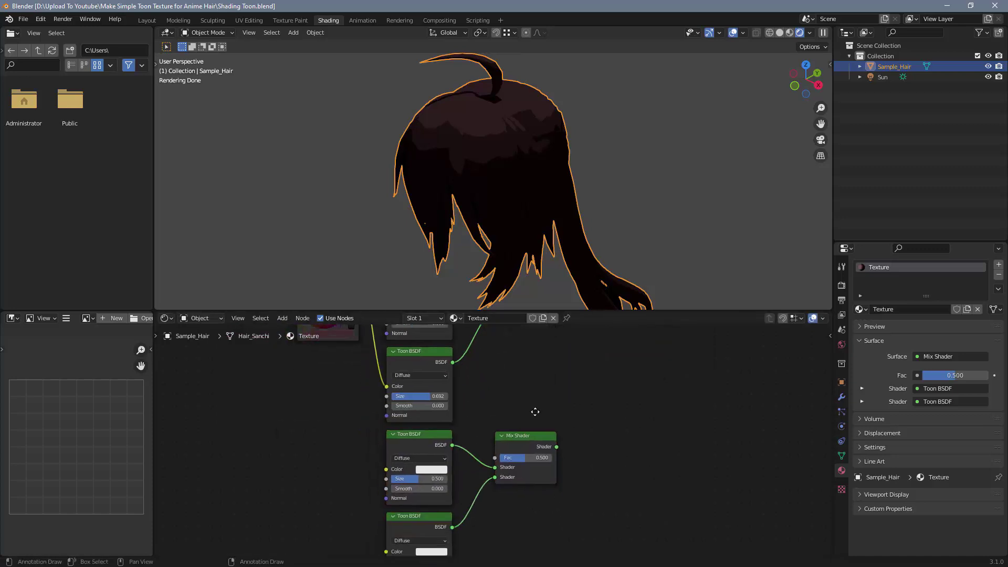
Connect the RGB color to the Color inputs of both duplicated Toon BSDF nodes
{"action": "left_click_drag", "start_coordinate": [418, 338], "coordinate": [394, 447]}
{"action": "middle_click_drag", "start_coordinate": [440, 467], "coordinate": [469, 388]}
{"action": "scroll", "coordinate": [469, 388], "scroll_direction": "up", "scroll_amount": 2}
{"action": "left_click_drag", "start_coordinate": [433, 357], "coordinate": [484, 483]}
{"action": "middle_click_drag", "start_coordinate": [666, 338], "coordinate": [589, 441]}
Move the lower Mix Shader up beneath the first one and shift the Material Output away to make room
{"action": "left_click", "coordinate": [557, 474]}
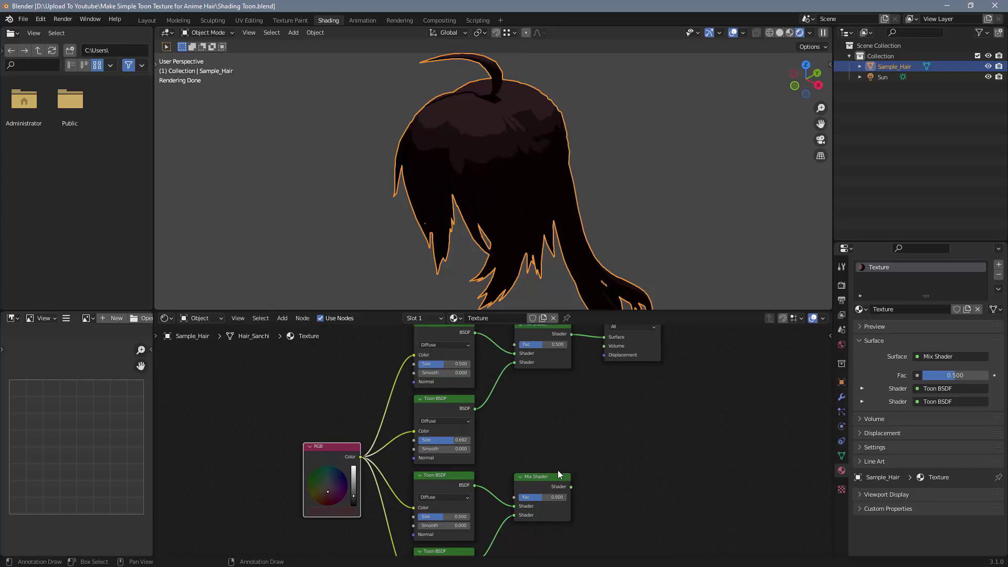
{"action": "key", "text": "g"}
{"action": "left_click", "coordinate": [546, 381]}
{"action": "middle_click_drag", "start_coordinate": [580, 401], "coordinate": [546, 471]}
{"action": "scroll", "coordinate": [546, 471], "scroll_direction": "up", "scroll_amount": 2}
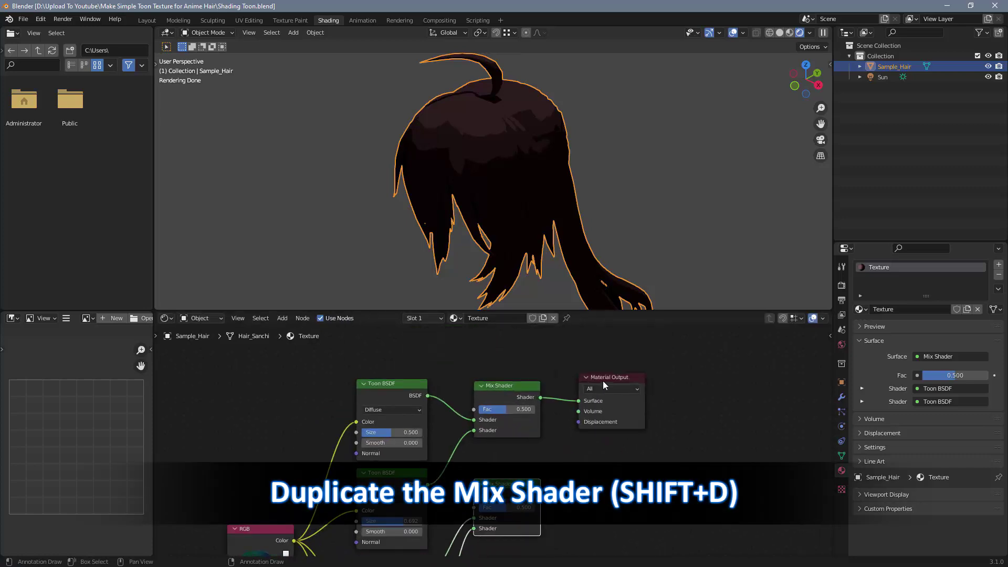
{"action": "left_click_drag", "start_coordinate": [607, 381], "coordinate": [693, 387]}
Insert a duplicate of the Mix Shader before the Material Output and feed the lower Mix Shader into its second Shader input
{"action": "left_click", "coordinate": [516, 484]}
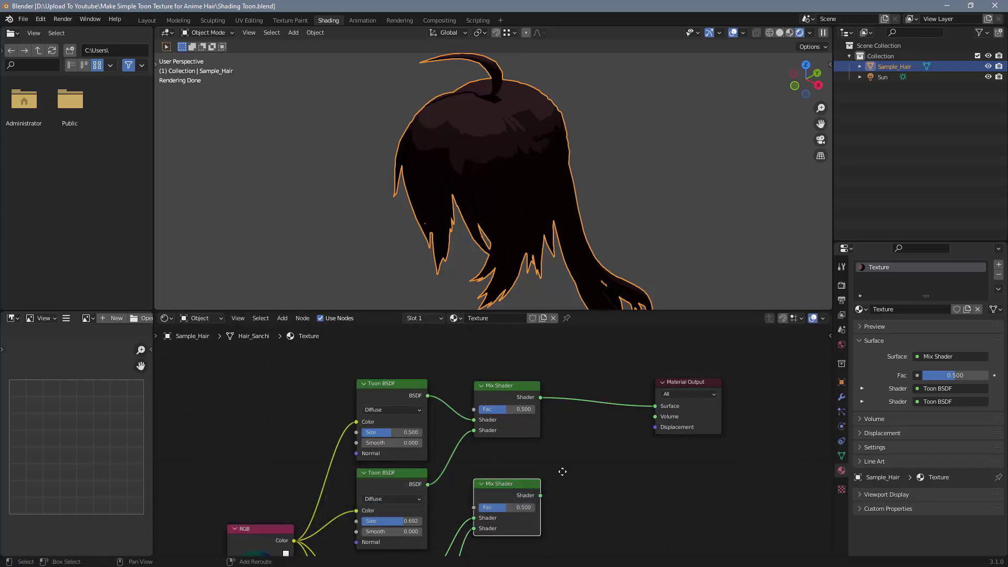
{"action": "key", "text": "shift+d"}
{"action": "left_click", "coordinate": [624, 381]}
{"action": "left_click_drag", "start_coordinate": [540, 495], "coordinate": [578, 431]}
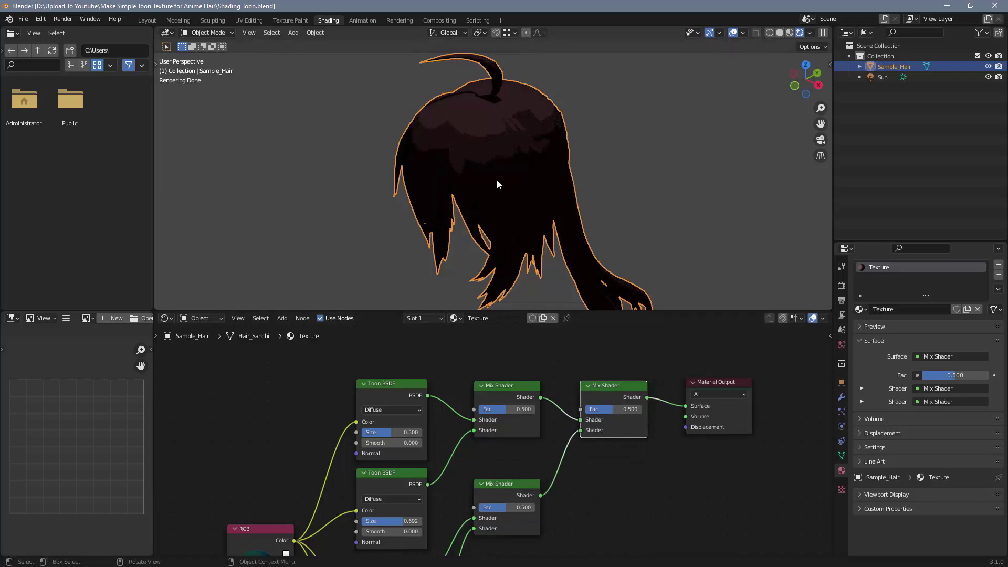
{"action": "middle_click_drag", "start_coordinate": [581, 482], "coordinate": [594, 439]}
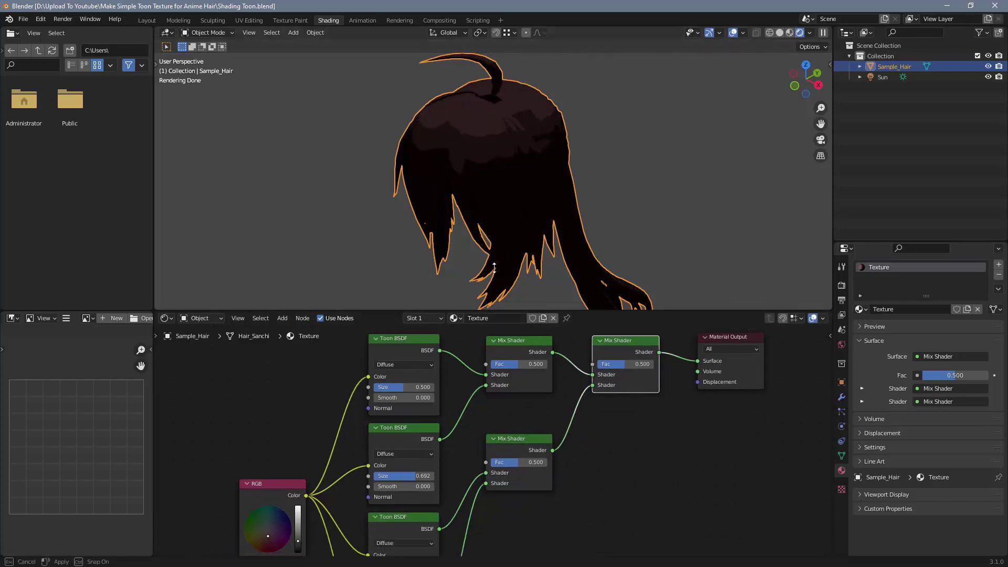
Enlarge the node editor area and set the third Toon BSDF's size to 0.623
{"action": "left_click_drag", "start_coordinate": [505, 311], "coordinate": [504, 223]}
{"action": "middle_click_drag", "start_coordinate": [568, 449], "coordinate": [589, 379]}
{"action": "scroll", "coordinate": [596, 399], "scroll_direction": "down", "scroll_amount": 1}
{"action": "middle_click_drag", "start_coordinate": [604, 435], "coordinate": [581, 433]}
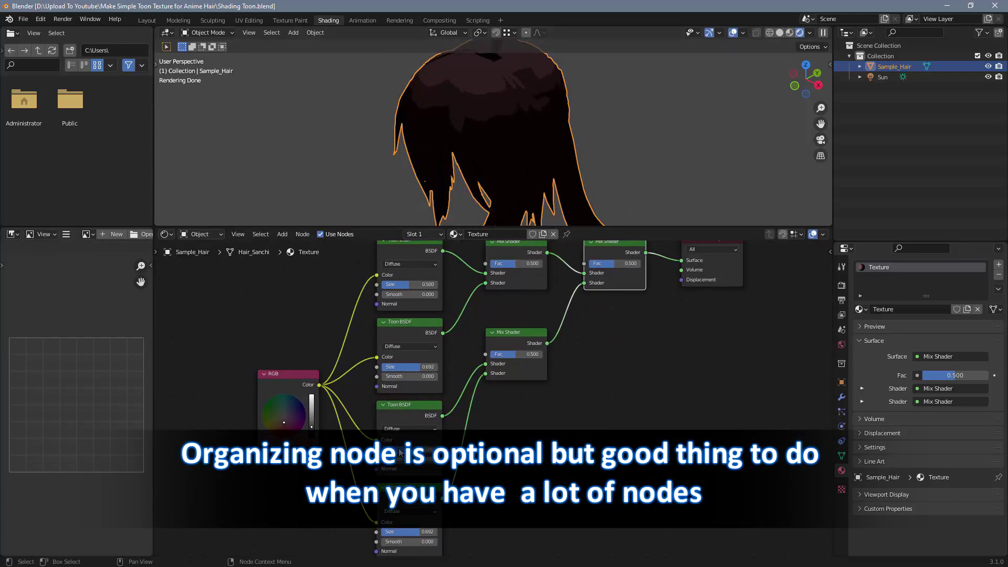
{"action": "left_click_drag", "start_coordinate": [408, 450], "coordinate": [419, 449]}
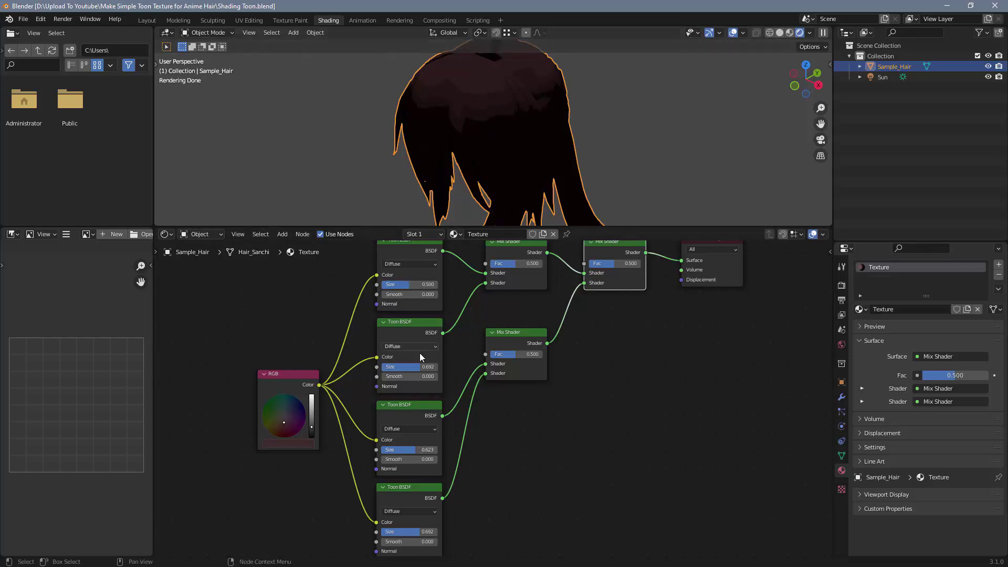
Toggle muting of the second Toon BSDF repeatedly to examine its effect on the hair shading
{"action": "left_click", "coordinate": [415, 325]}
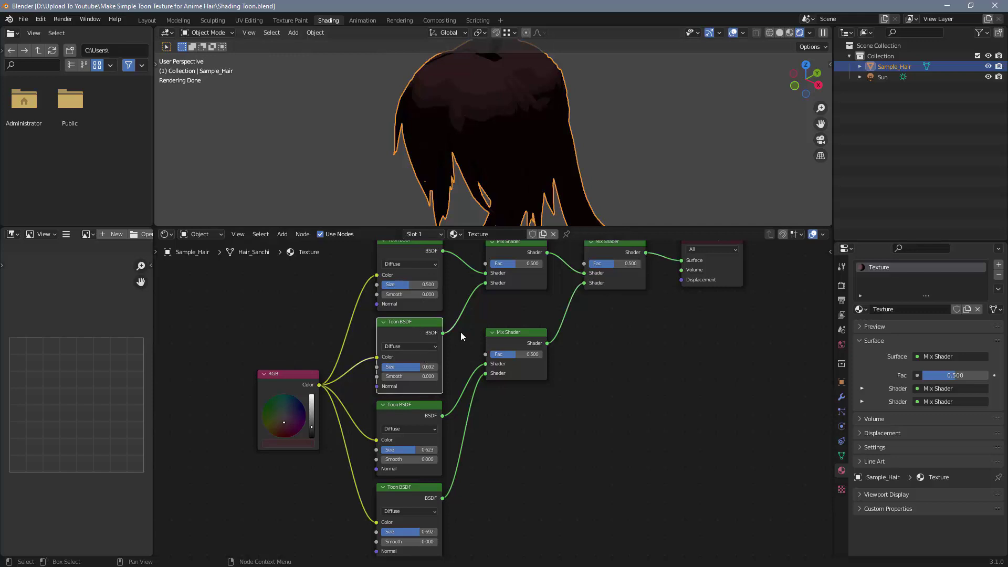
{"action": "key", "text": "m"}
{"action": "key", "text": "m"}
{"action": "key", "text": "m"}
{"action": "key", "text": "m"}
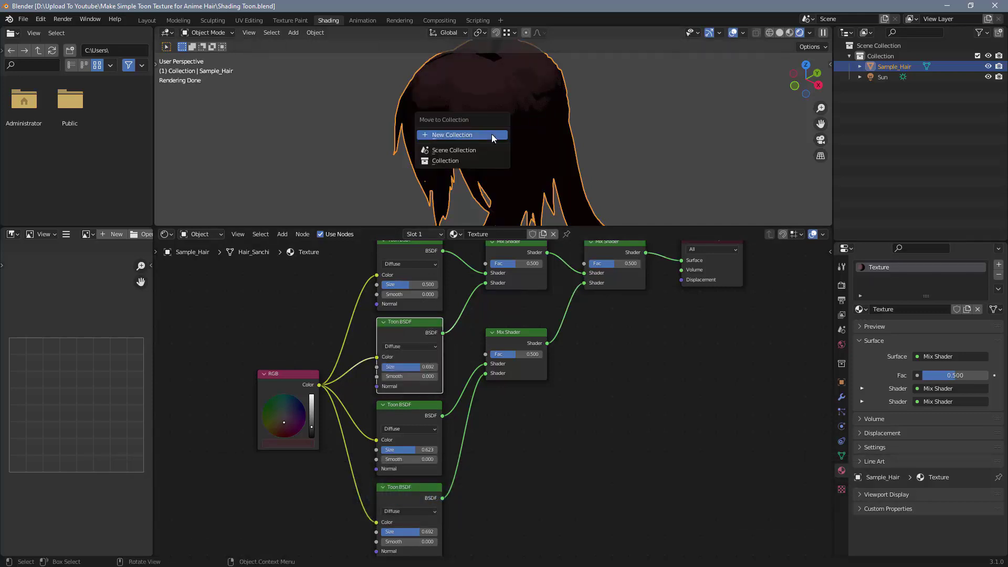
{"action": "key", "text": "m"}
{"action": "key", "text": "m"}
{"action": "key", "text": "m"}
{"action": "key", "text": "m"}
{"action": "key", "text": "m"}
{"action": "key", "text": "m"}
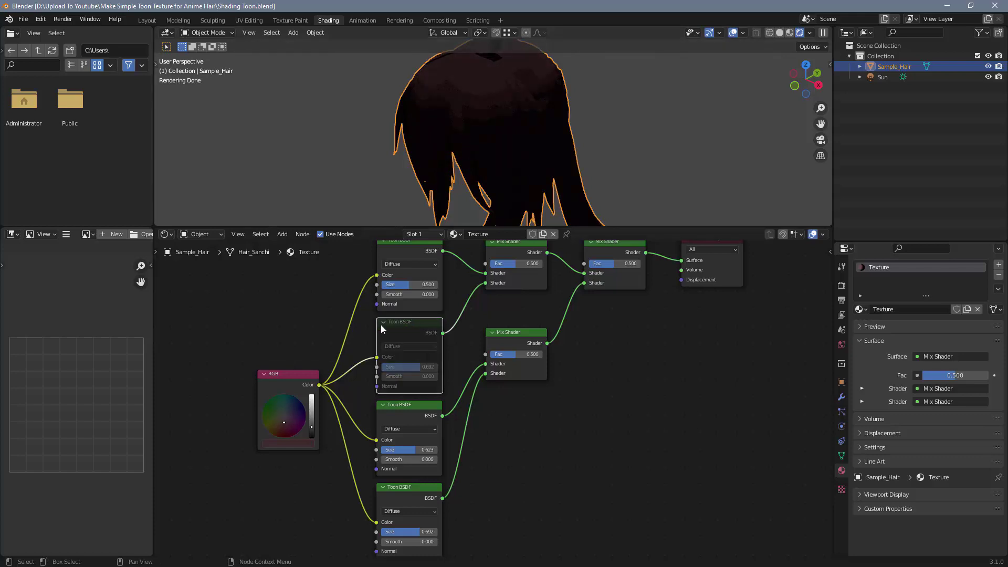
Compare the hair with the fourth Toon BSDF muted and unmuted, and set that node's size to 0.862
{"action": "left_click", "coordinate": [410, 491]}
{"action": "key", "text": "m"}
{"action": "key", "text": "m"}
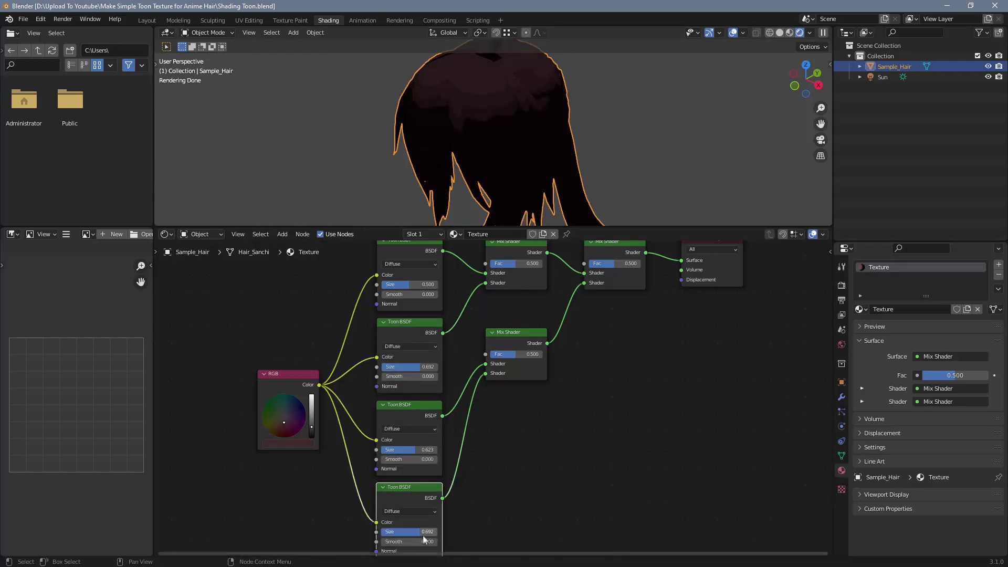
{"action": "left_click_drag", "start_coordinate": [423, 534], "coordinate": [430, 534]}
{"action": "key", "text": "m"}
Swap the positions of the second and third Toon BSDF nodes so the column is ordered by increasing size
{"action": "left_click_drag", "start_coordinate": [399, 339], "coordinate": [433, 344]}
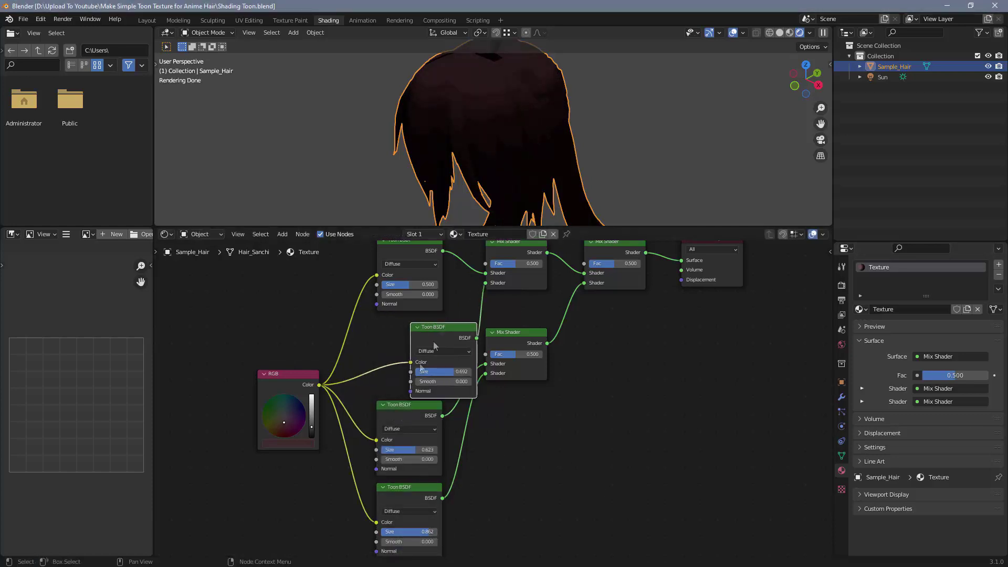
{"action": "left_click_drag", "start_coordinate": [400, 412], "coordinate": [366, 343]}
{"action": "left_click_drag", "start_coordinate": [435, 336], "coordinate": [403, 417]}
{"action": "left_click_drag", "start_coordinate": [374, 348], "coordinate": [412, 330]}
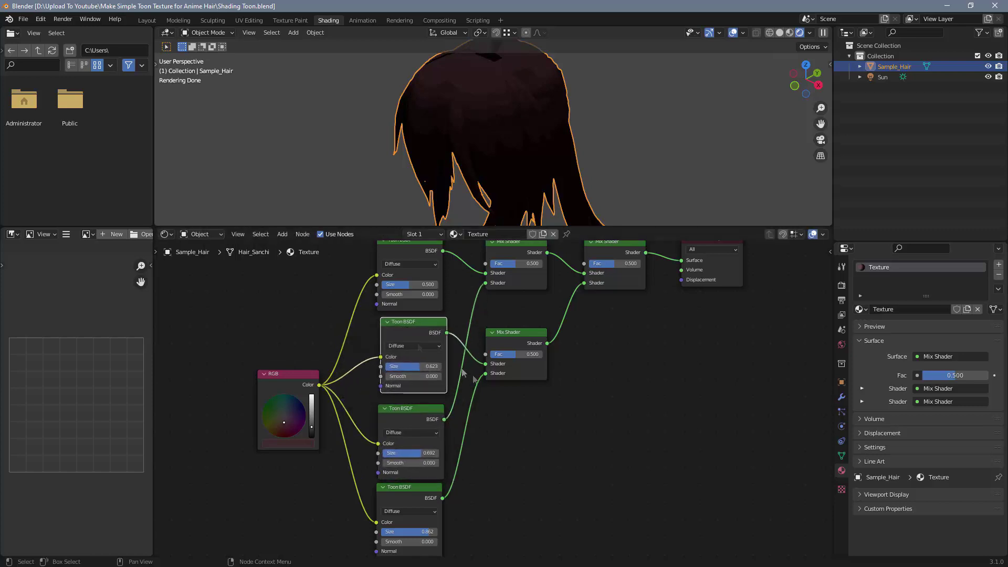
Go through the four Toon BSDF nodes and toggle muting of the bottom one to examine its shading contribution
{"action": "scroll", "coordinate": [462, 372], "scroll_direction": "down", "scroll_amount": 1}
{"action": "left_click", "coordinate": [391, 262]}
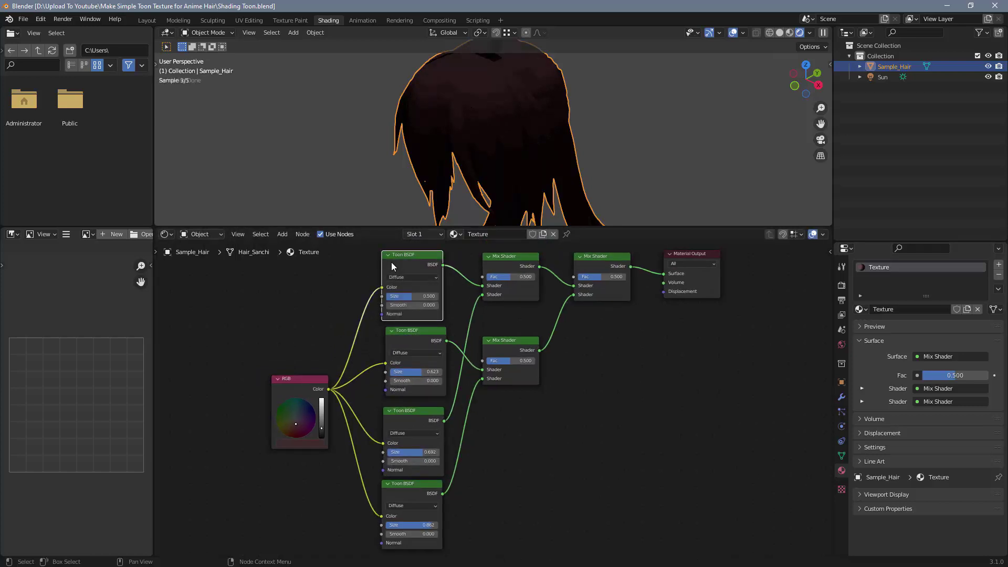
{"action": "left_click", "coordinate": [416, 329]}
{"action": "left_click", "coordinate": [416, 414]}
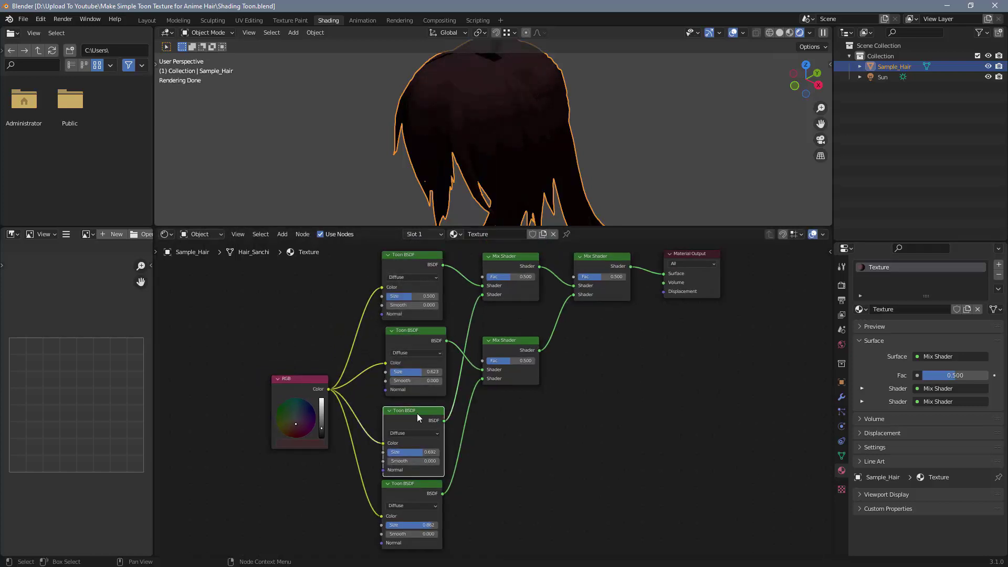
{"action": "left_click", "coordinate": [417, 486]}
{"action": "key", "text": "m"}
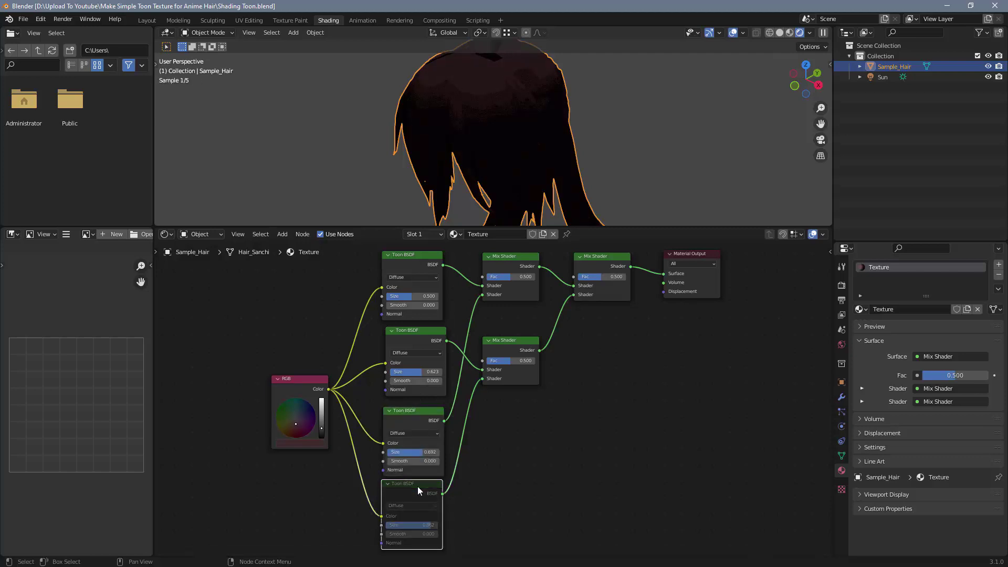
{"action": "key", "text": "m"}
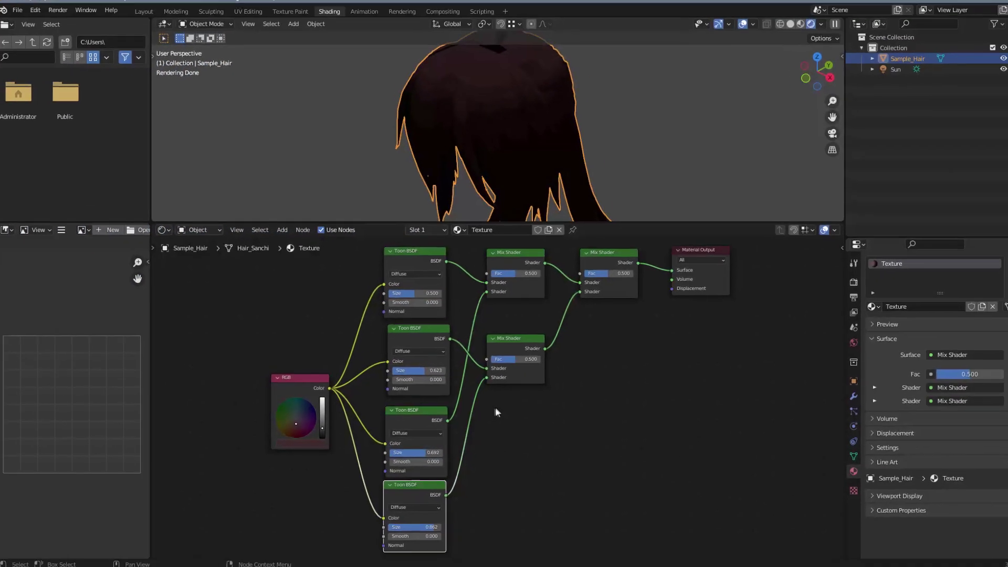
Switch the top Toon BSDF from Diffuse to Glossy and set its size to 0.35
{"action": "left_click", "coordinate": [410, 276]}
{"action": "left_click", "coordinate": [409, 290]}
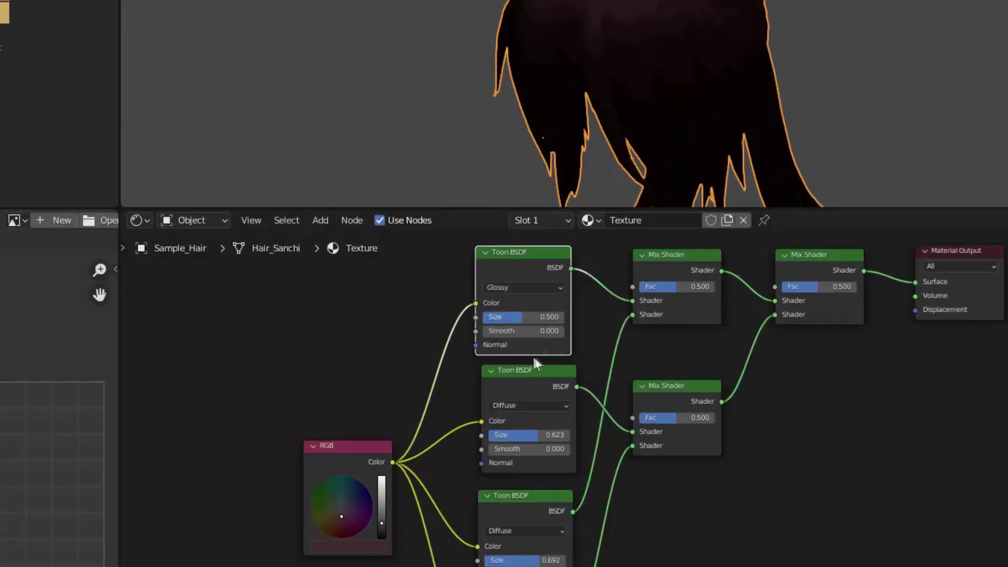
{"action": "scroll", "coordinate": [636, 57], "scroll_direction": "up", "scroll_amount": 7}
{"action": "scroll", "coordinate": [636, 57], "scroll_direction": "down", "scroll_amount": 3}
{"action": "middle_click_drag", "start_coordinate": [636, 58], "coordinate": [693, 87], "text": "shift"}
{"action": "left_click_drag", "start_coordinate": [539, 317], "coordinate": [527, 317]}
{"action": "left_click", "coordinate": [540, 317]}
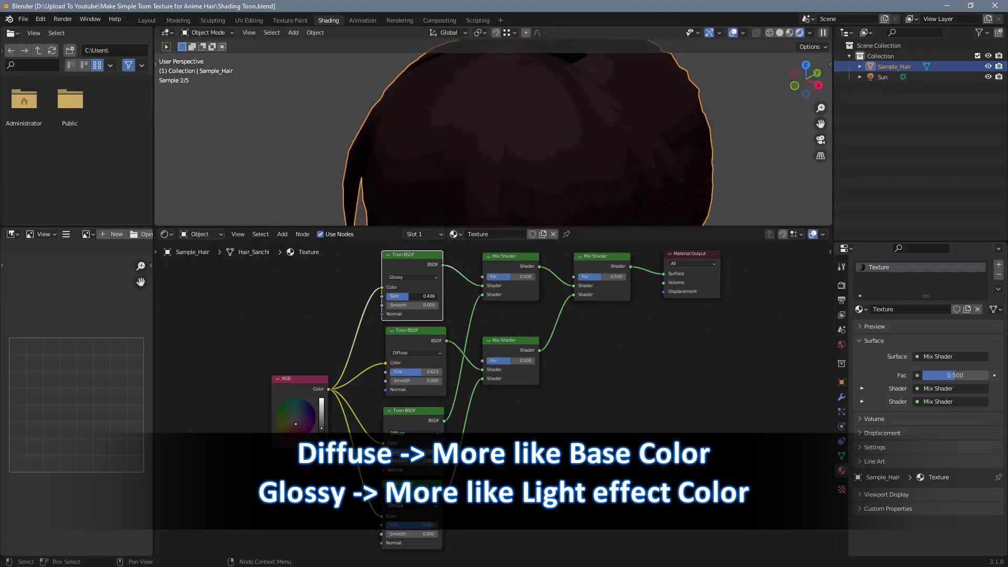
{"action": "type", "text": ".35"}
{"action": "key", "text": "Return"}
Set the Glossy Toon BSDF's smooth value to 0.05
{"action": "left_click", "coordinate": [415, 306]}
{"action": "type", "text": ".1"}
{"action": "key", "text": "Return"}
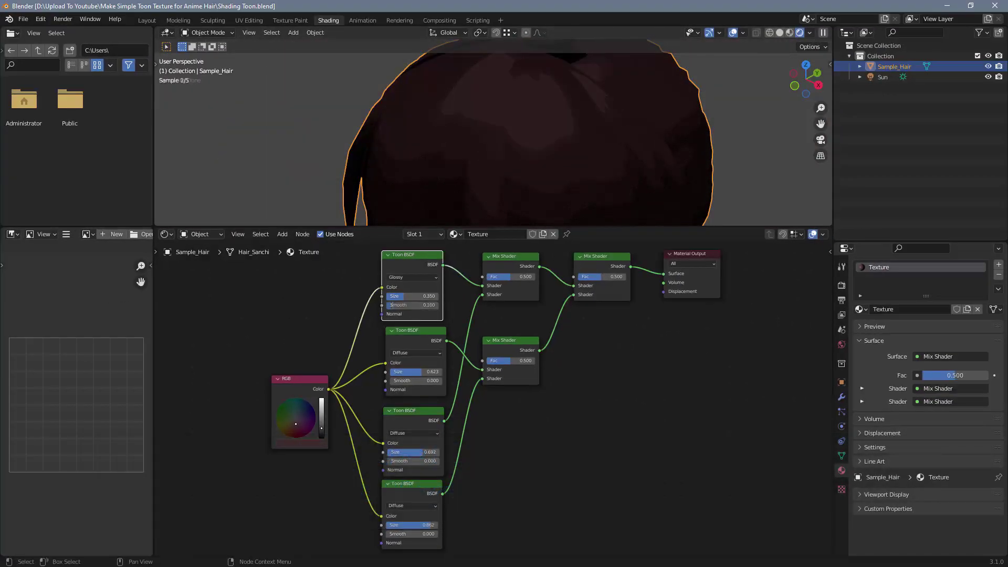
{"action": "type", "text": "0.05"}
{"action": "key", "text": "Return"}
Set the second Toon BSDF's size to 0.7 and smooth to 0.025, and the third one's size to 0.8
{"action": "type", "text": "0.7"}
{"action": "key", "text": "Return"}
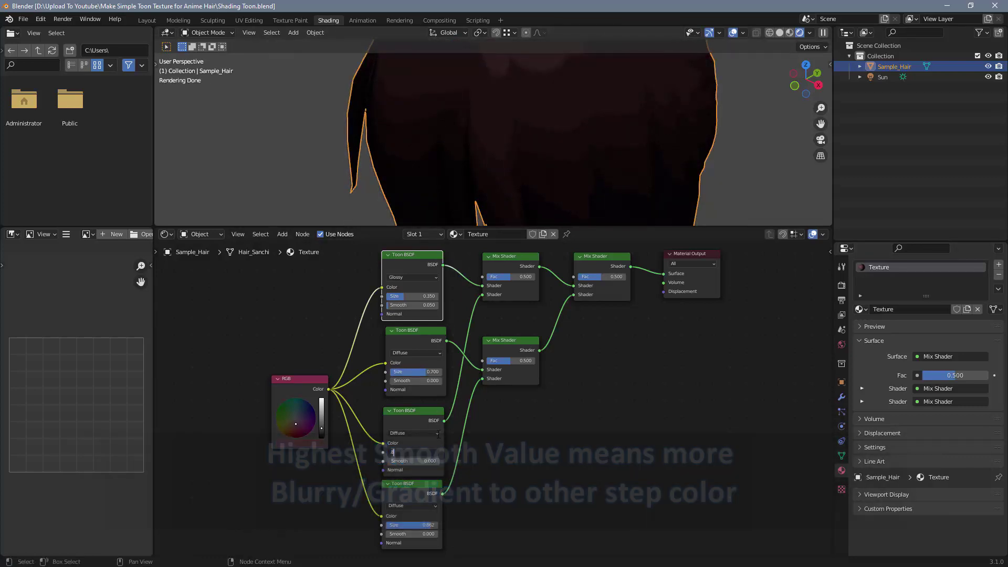
{"action": "scroll", "coordinate": [485, 461], "scroll_direction": "up", "scroll_amount": 3}
{"action": "middle_click_drag", "start_coordinate": [485, 469], "coordinate": [568, 489]}
{"action": "left_click", "coordinate": [472, 422]}
{"action": "type", "text": ".025"}
{"action": "key", "text": "Return"}
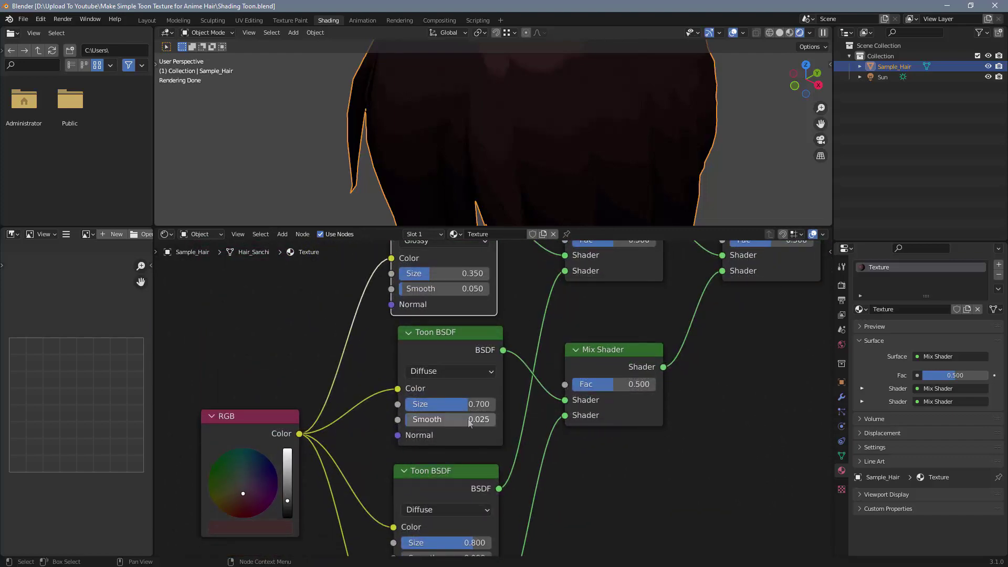
Set the smooth value of the third and fourth Toon BSDF nodes to 0.025
{"action": "middle_click_drag", "start_coordinate": [608, 519], "coordinate": [612, 460]}
{"action": "left_click", "coordinate": [467, 498]}
{"action": "type", "text": ".025"}
{"action": "key", "text": "Return"}
{"action": "middle_click_drag", "start_coordinate": [602, 504], "coordinate": [624, 361]}
{"action": "left_click", "coordinate": [469, 481]}
{"action": "type", "text": "0.025"}
{"action": "key", "text": "Return"}
Add an Anisotropic BSDF node below the Mix Shader that feeds the Material Output
{"action": "middle_click_drag", "start_coordinate": [473, 368], "coordinate": [481, 386]}
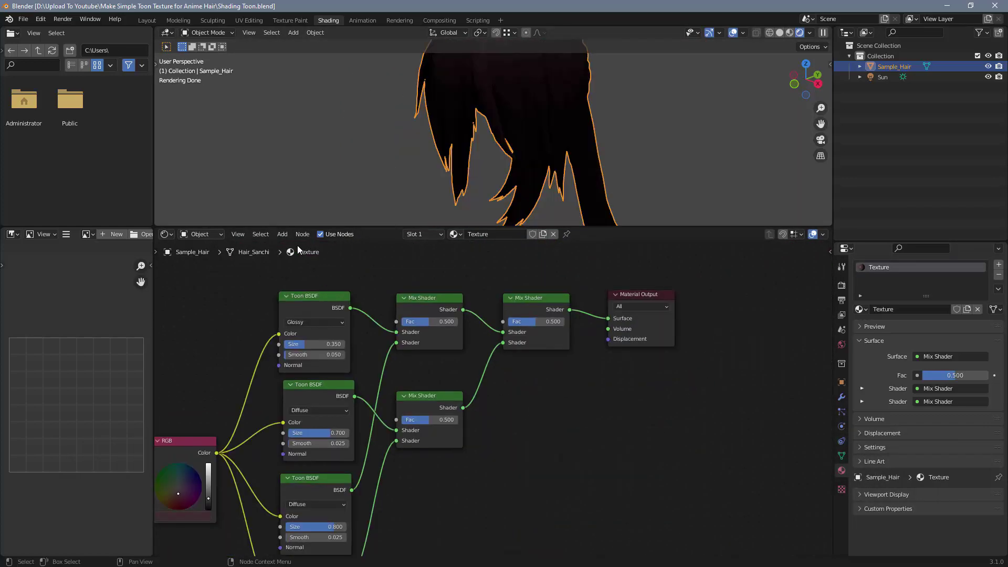
{"action": "left_click", "coordinate": [286, 235]}
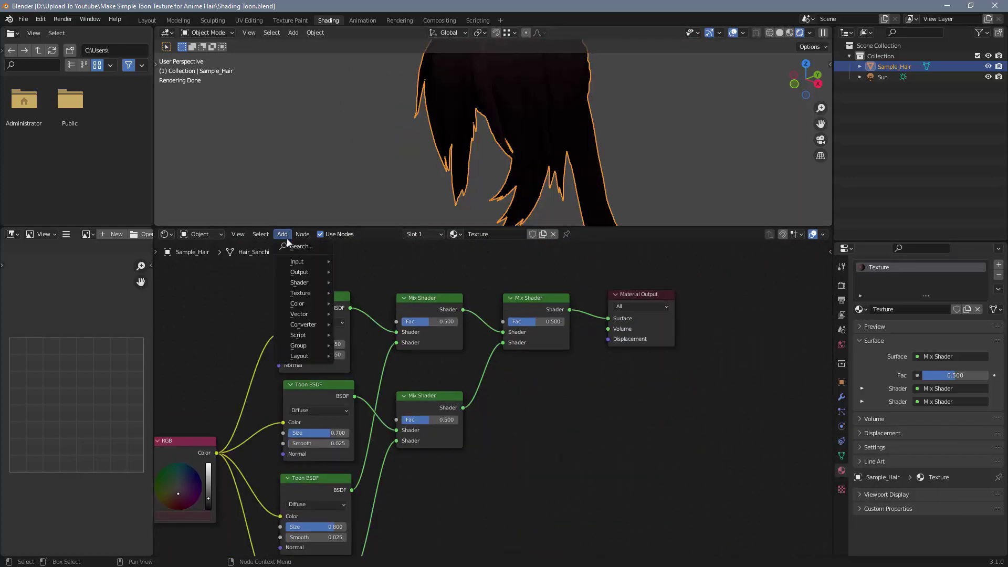
{"action": "mouse_move", "coordinate": [305, 283]}
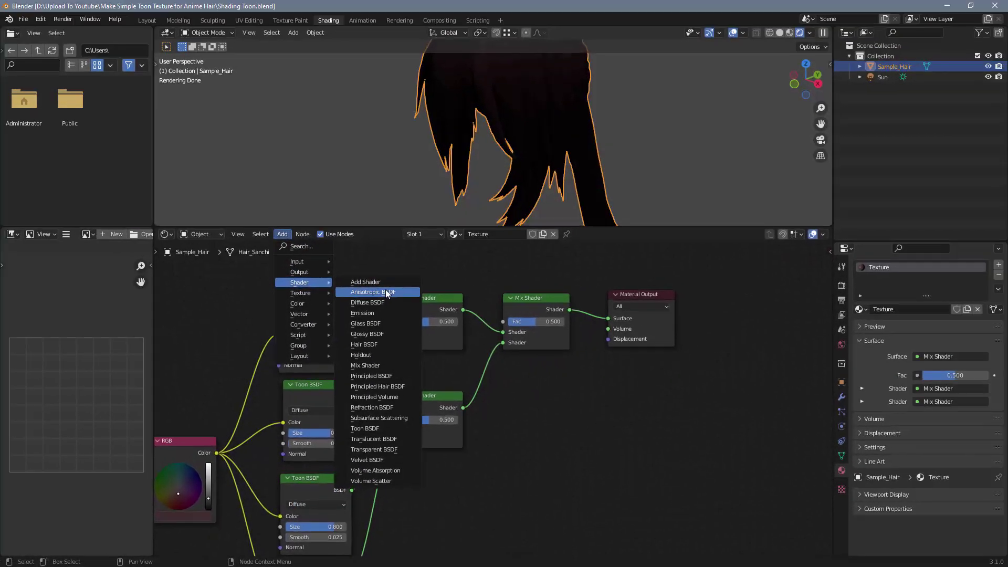
{"action": "left_click", "coordinate": [397, 268]}
{"action": "left_click", "coordinate": [526, 414]}
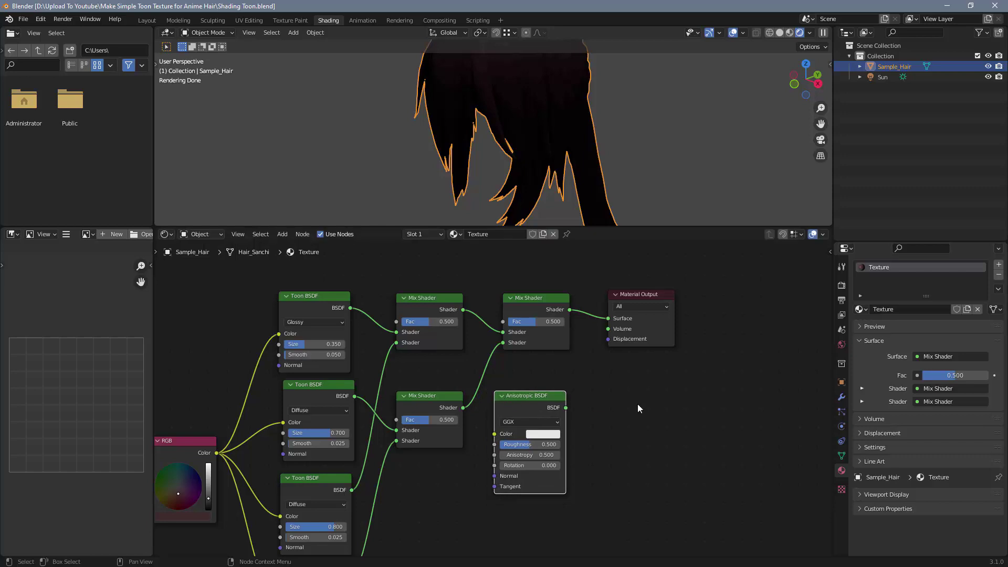
Insert a duplicated Mix Shader just before the Material Output and connect the Anisotropic BSDF to its second Shader input
{"action": "middle_click_drag", "start_coordinate": [637, 405], "coordinate": [539, 415]}
{"action": "left_click_drag", "start_coordinate": [526, 304], "coordinate": [565, 299]}
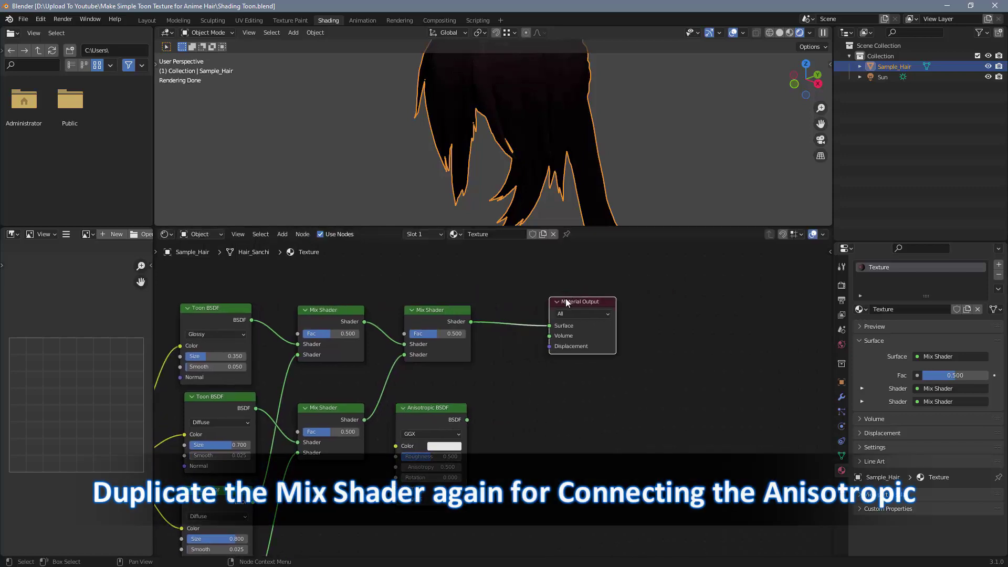
{"action": "left_click_drag", "start_coordinate": [442, 406], "coordinate": [446, 389]}
{"action": "left_click", "coordinate": [444, 314]}
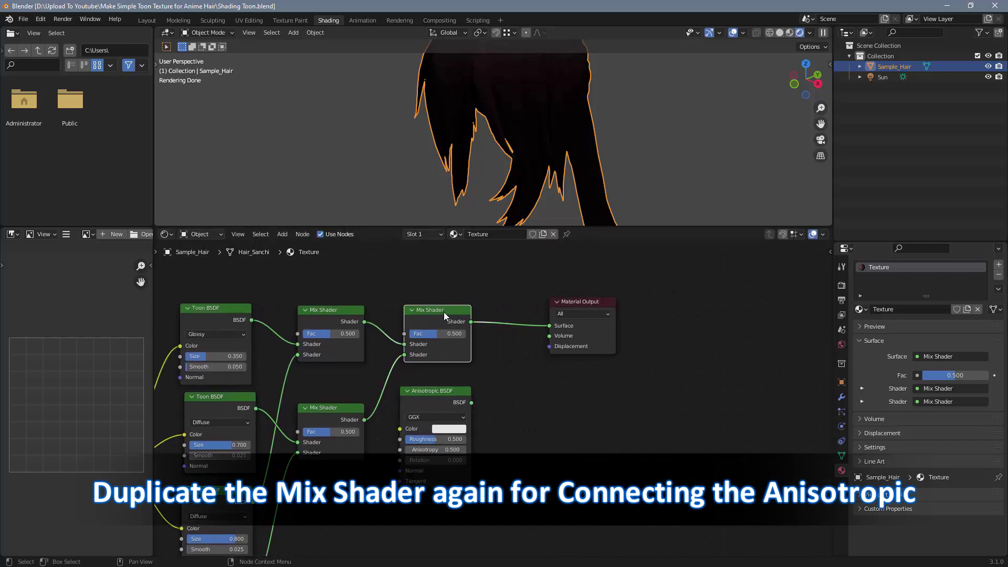
{"action": "key", "text": "shift+d"}
{"action": "left_click", "coordinate": [531, 310]}
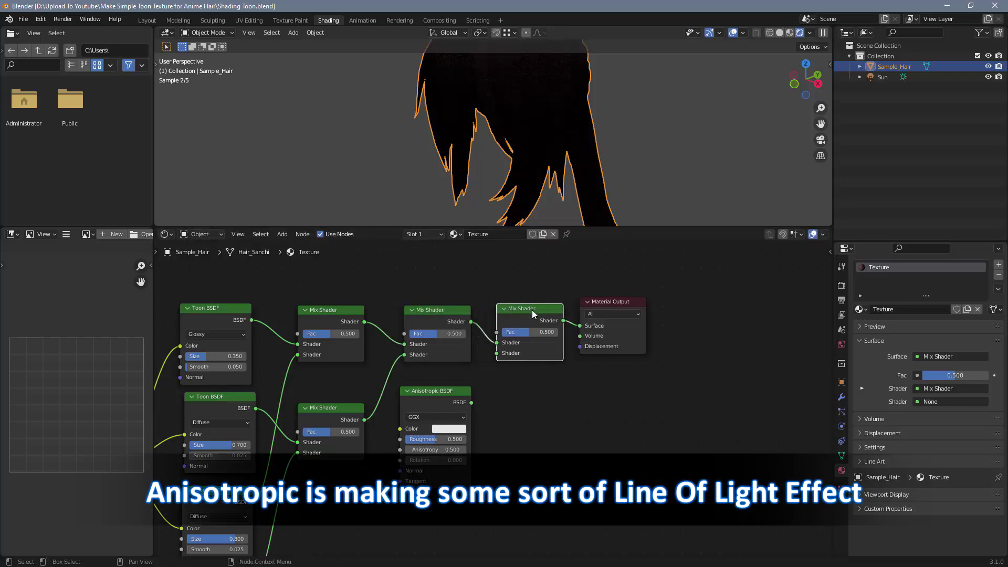
{"action": "left_click_drag", "start_coordinate": [511, 353], "coordinate": [511, 353]}
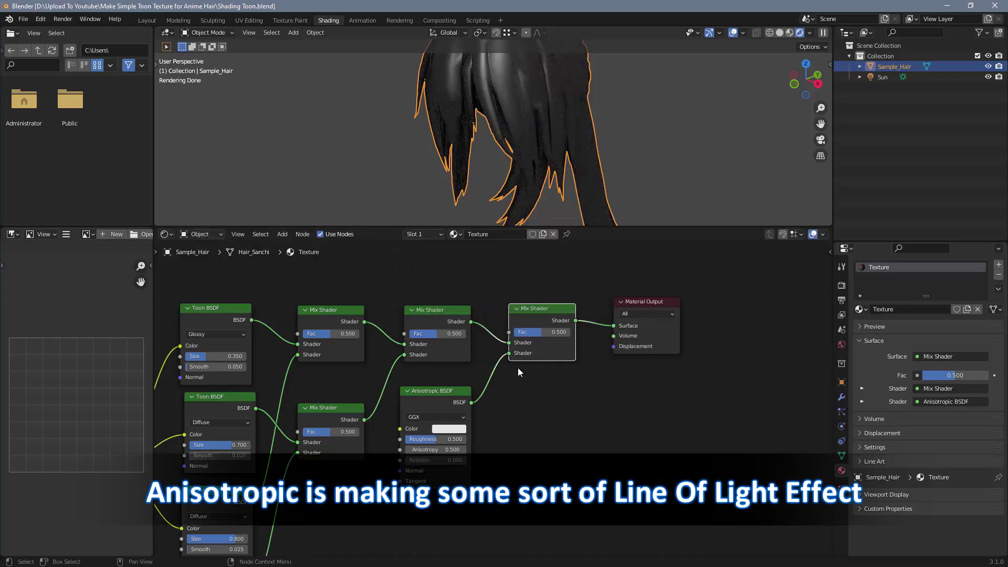
{"action": "middle_click_drag", "start_coordinate": [543, 137], "coordinate": [546, 174]}
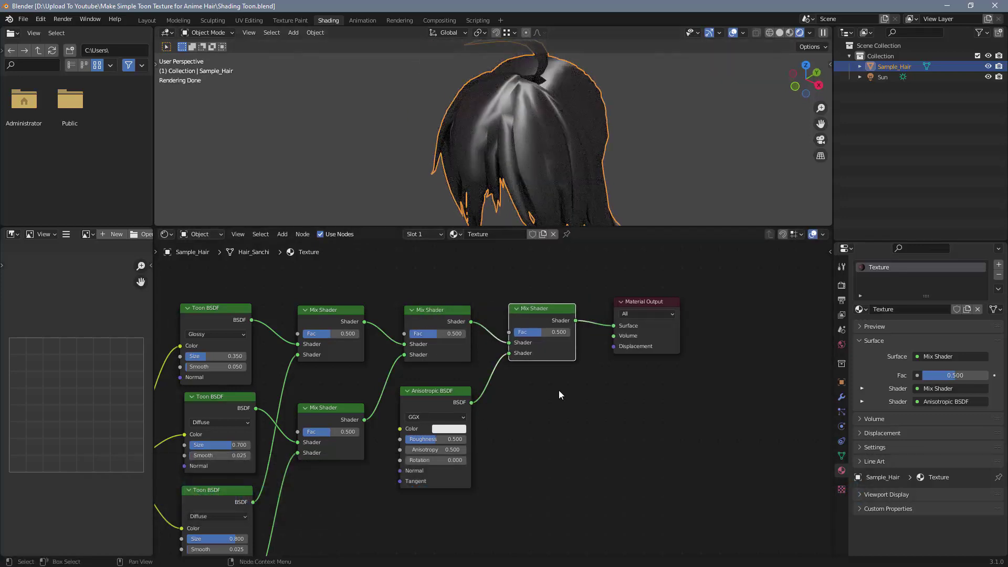
Connect the RGB node's color to the Anisotropic BSDF's Color input and check the tinted highlights on the hair
{"action": "middle_click_drag", "start_coordinate": [582, 383], "coordinate": [698, 362]}
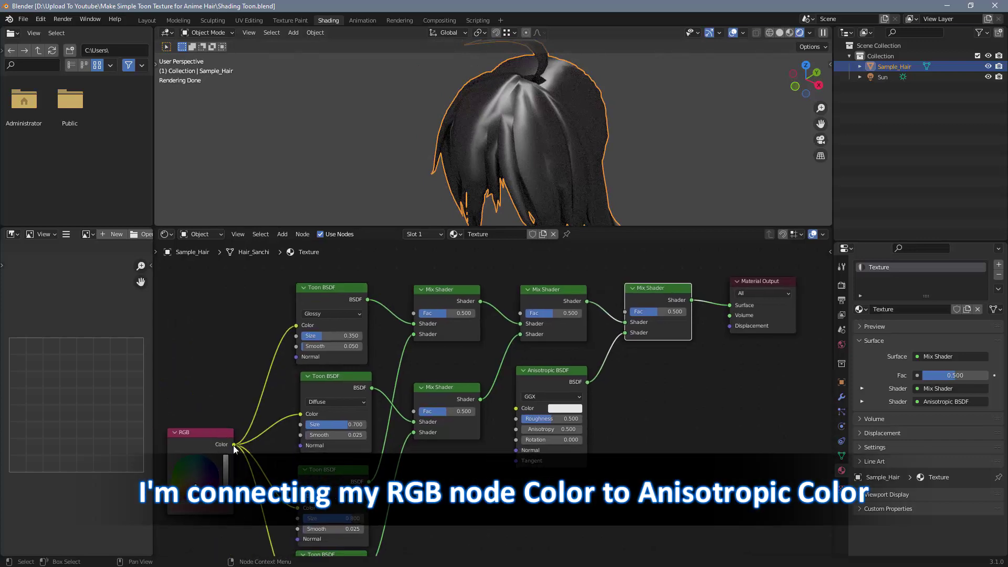
{"action": "left_click_drag", "start_coordinate": [234, 445], "coordinate": [516, 409]}
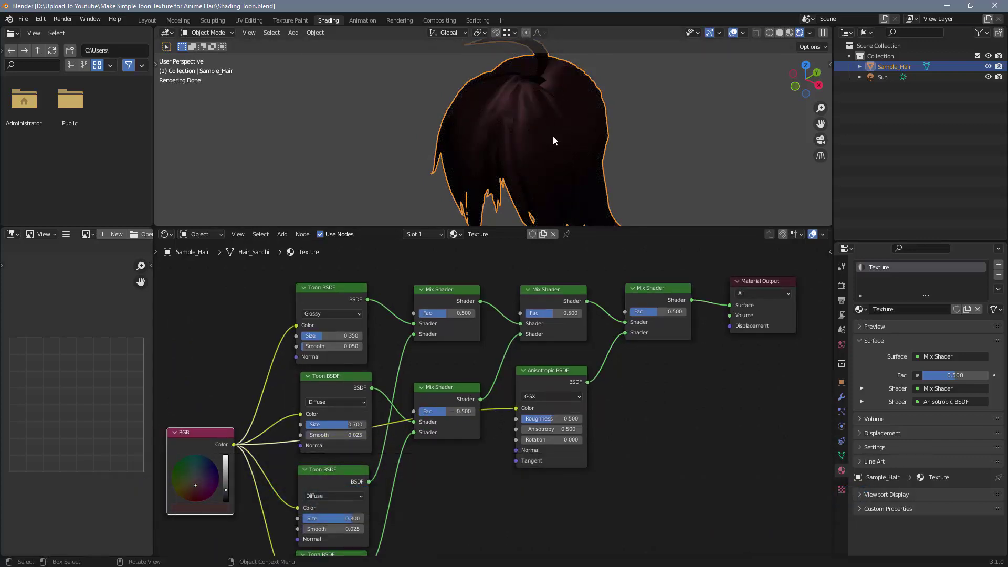
{"action": "middle_click_drag", "start_coordinate": [553, 140], "coordinate": [566, 118]}
Set the Anisotropic BSDF's roughness to 0.7 and its anisotropy to -0.7
{"action": "scroll", "coordinate": [627, 398], "scroll_direction": "up", "scroll_amount": 6}
{"action": "middle_click_drag", "start_coordinate": [616, 440], "coordinate": [567, 449]}
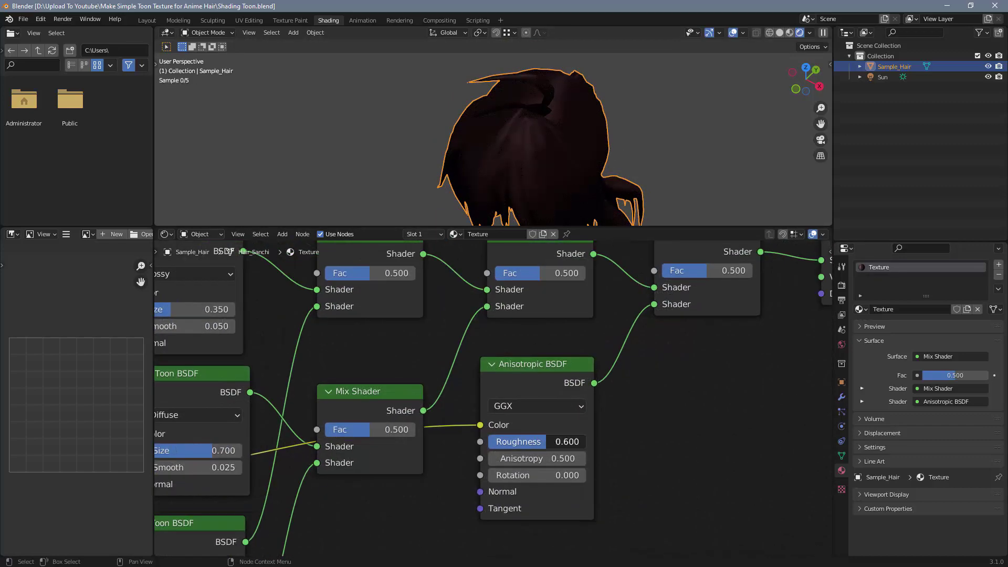
{"action": "mouse_move", "coordinate": [547, 441]}
{"action": "left_mouse_down"}
{"action": "mouse_move", "coordinate": [502, 441]}
{"action": "mouse_move", "coordinate": [555, 441]}
{"action": "mouse_move", "coordinate": [482, 458]}
{"action": "mouse_move", "coordinate": [517, 458]}
{"action": "left_mouse_up"}
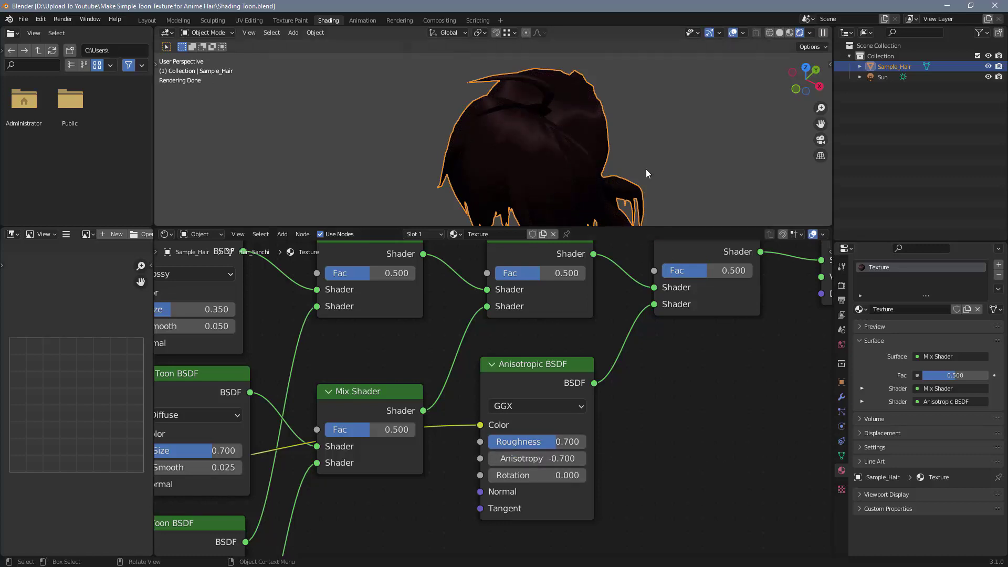
Set the Anisotropic BSDF's distribution to Beckmann, comparing it with Multiscatter GGX on the back of the hair
{"action": "middle_click_drag", "start_coordinate": [646, 169], "coordinate": [562, 151]}
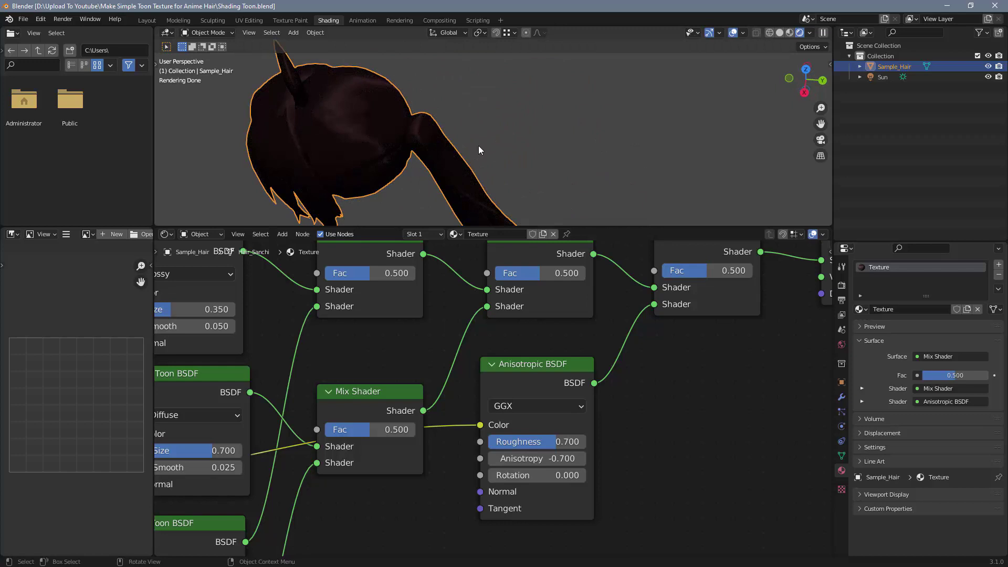
{"action": "middle_click_drag", "start_coordinate": [479, 149], "coordinate": [517, 178]}
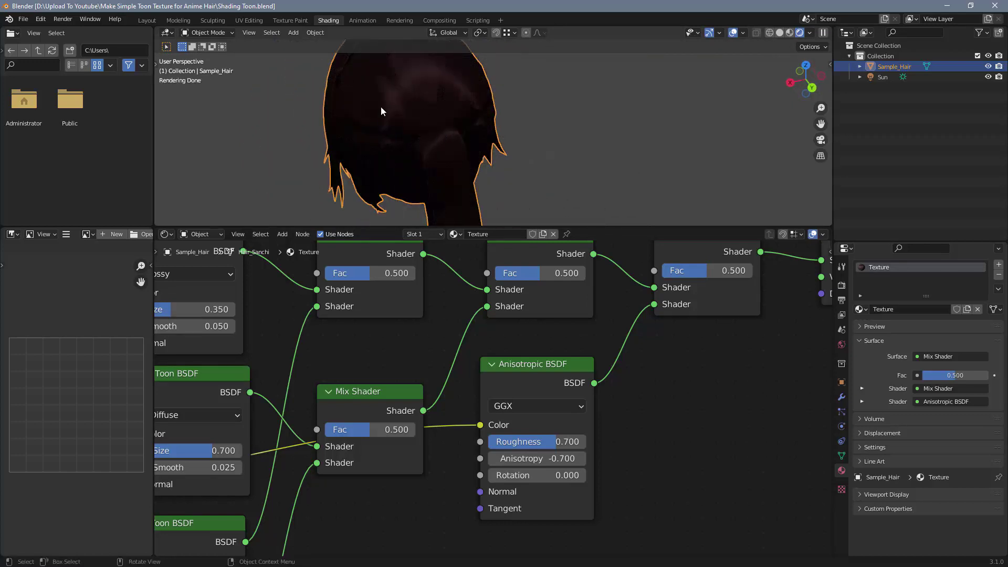
{"action": "left_click", "coordinate": [565, 405]}
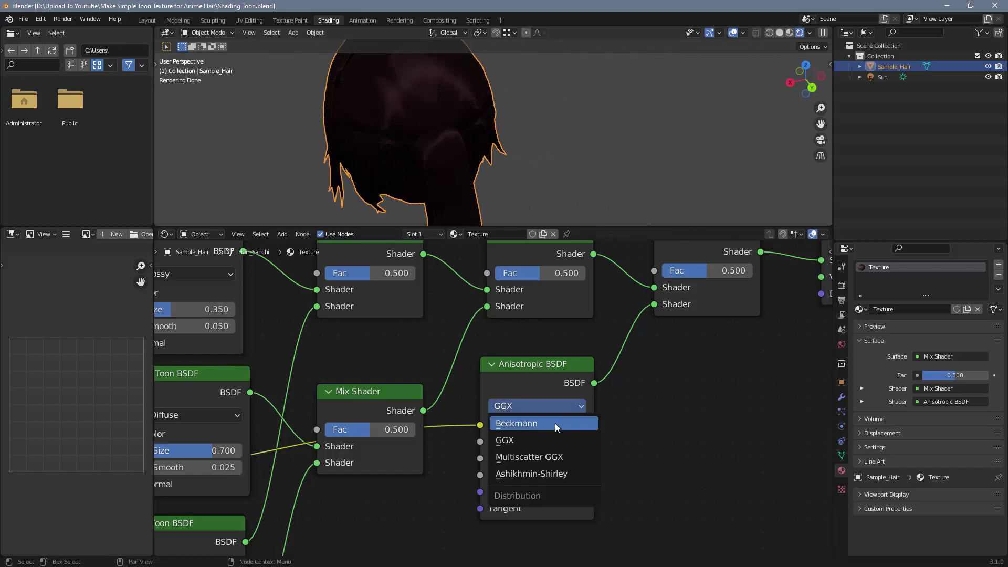
{"action": "left_click", "coordinate": [555, 424]}
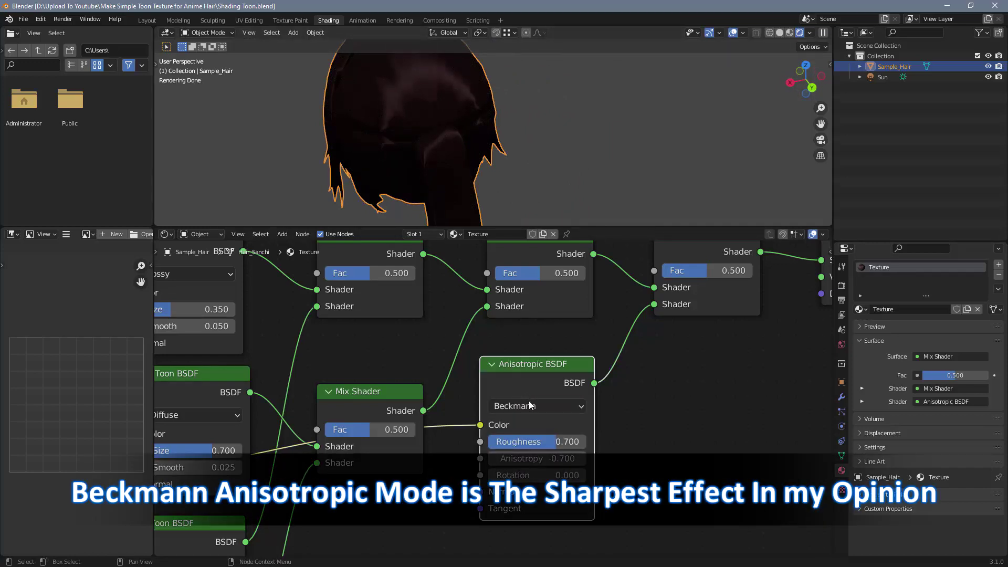
{"action": "left_click", "coordinate": [529, 404]}
{"action": "left_click", "coordinate": [547, 455]}
{"action": "left_click", "coordinate": [538, 407]}
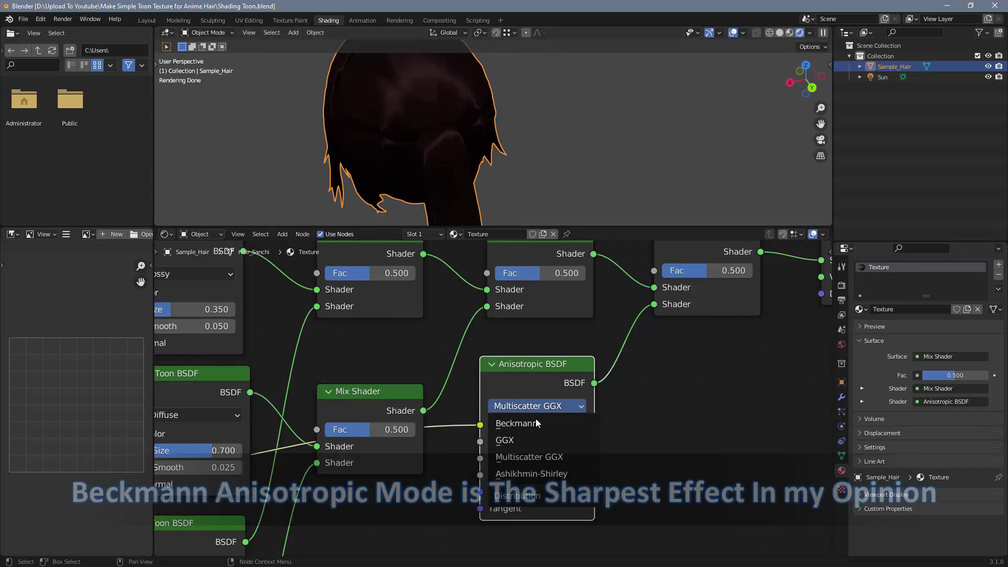
{"action": "left_click", "coordinate": [535, 423]}
{"action": "middle_click_drag", "start_coordinate": [719, 374], "coordinate": [652, 451]}
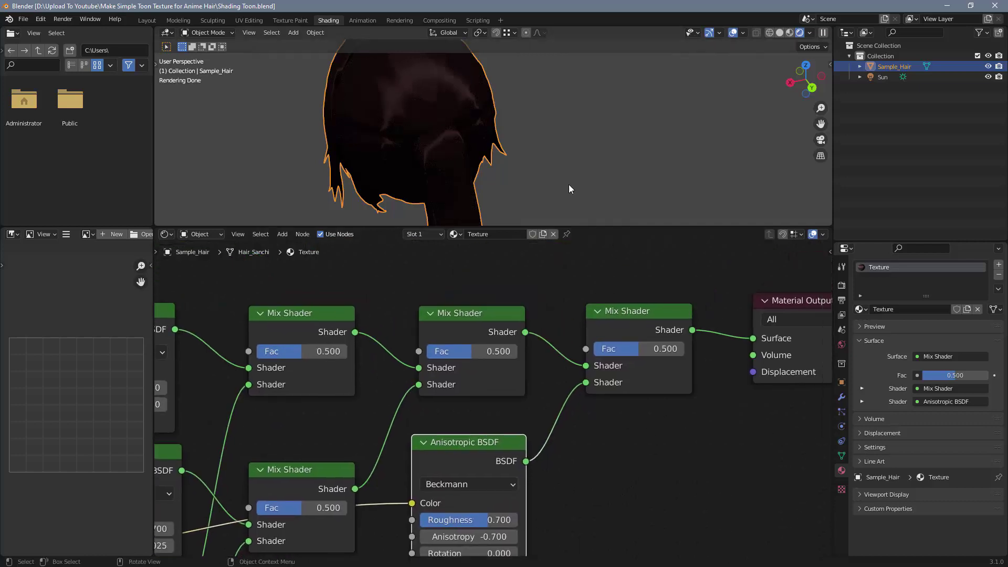
{"action": "middle_click_drag", "start_coordinate": [471, 161], "coordinate": [540, 191]}
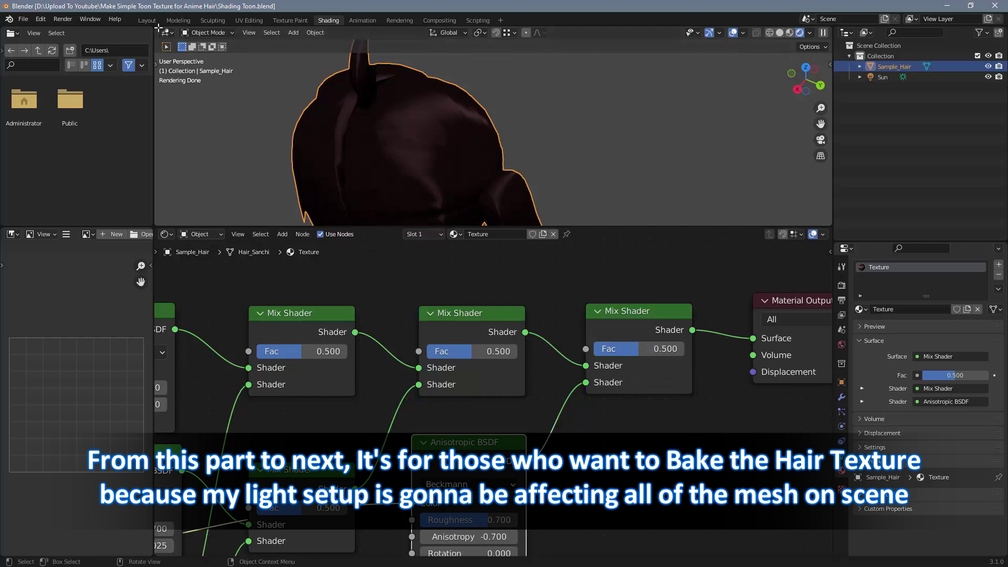
Switch to the Layout workspace and show the hair in Rendered viewport shading from behind
{"action": "left_click", "coordinate": [148, 20]}
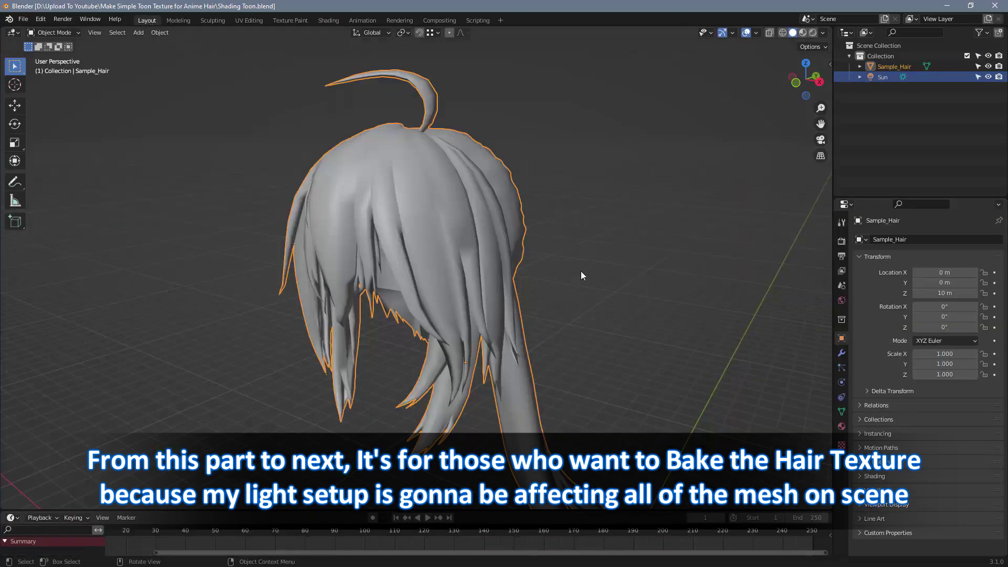
{"action": "left_click", "coordinate": [813, 34]}
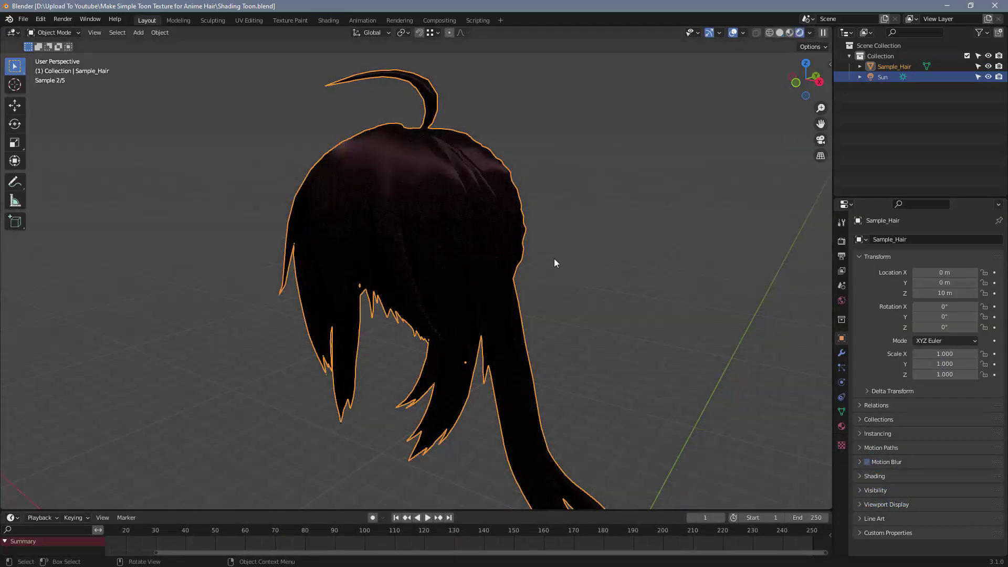
{"action": "mouse_move", "coordinate": [553, 258]}
{"action": "middle_mouse_down"}
{"action": "mouse_move", "coordinate": [309, 272]}
{"action": "mouse_move", "coordinate": [537, 294]}
{"action": "mouse_move", "coordinate": [575, 281]}
{"action": "mouse_move", "coordinate": [473, 280]}
{"action": "mouse_move", "coordinate": [616, 284]}
{"action": "mouse_move", "coordinate": [624, 319]}
{"action": "middle_mouse_up"}
{"action": "scroll", "coordinate": [619, 279], "scroll_direction": "up", "scroll_amount": 4}
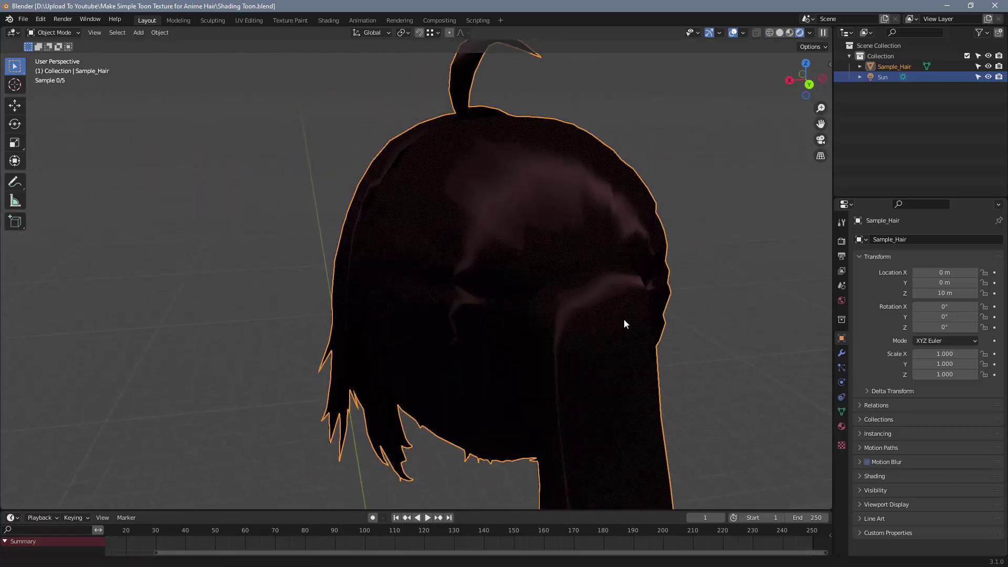
Split the 3D viewport vertically and show the front of the hair in Rendered shading in the new view
{"action": "right_click", "coordinate": [830, 292]}
{"action": "left_click", "coordinate": [831, 292]}
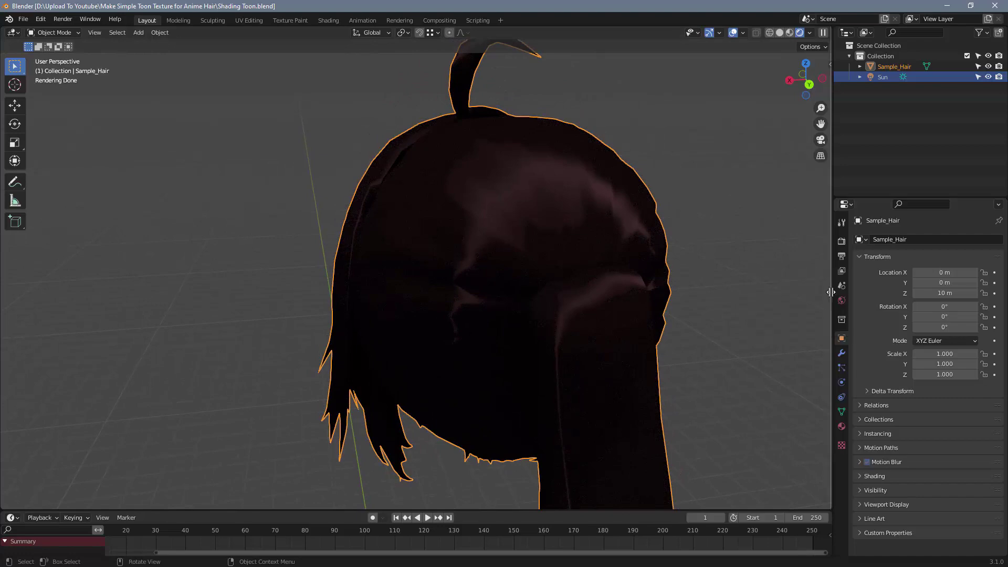
{"action": "left_click", "coordinate": [387, 313]}
{"action": "key", "text": "KP_1"}
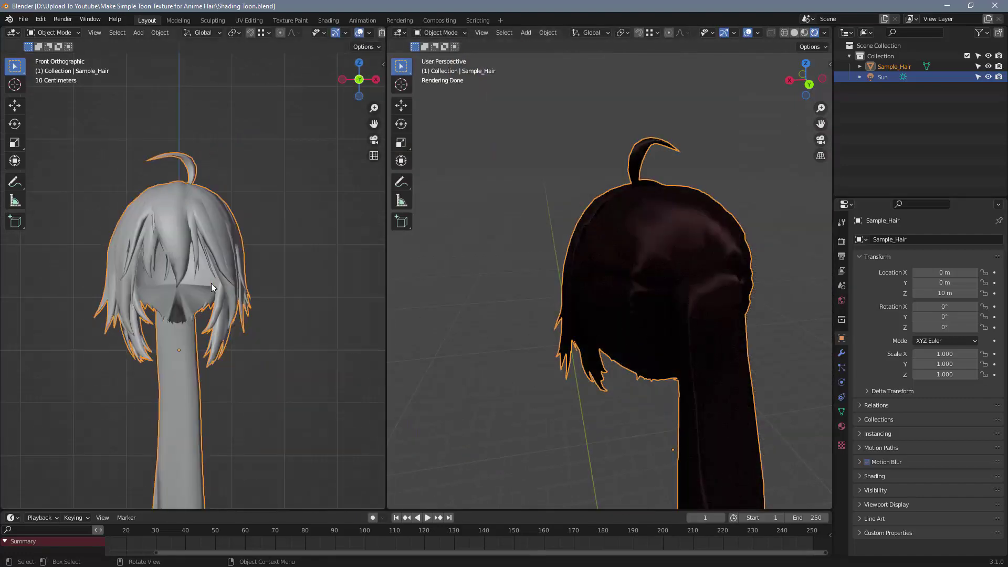
{"action": "scroll", "coordinate": [218, 292], "scroll_direction": "up", "scroll_amount": 4}
{"action": "mouse_move", "coordinate": [254, 284]}
{"action": "middle_mouse_down"}
{"action": "mouse_move", "coordinate": [218, 295]}
{"action": "mouse_move", "coordinate": [307, 281]}
{"action": "mouse_move", "coordinate": [275, 279]}
{"action": "mouse_move", "coordinate": [293, 308]}
{"action": "middle_mouse_up"}
{"action": "key", "text": "z"}
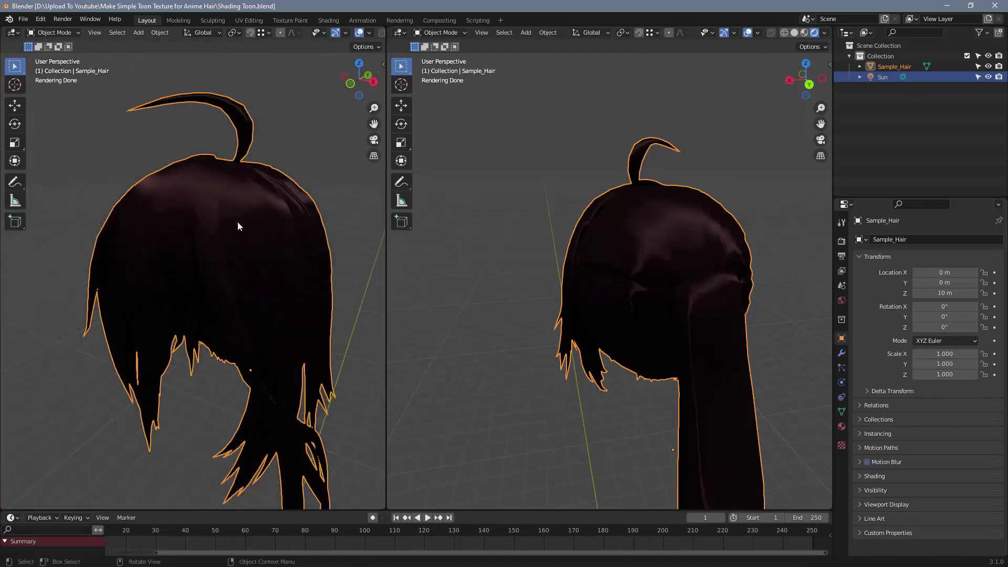
Set the Sun light's X rotation to 75°
{"action": "left_click", "coordinate": [883, 77]}
{"action": "left_click", "coordinate": [841, 382]}
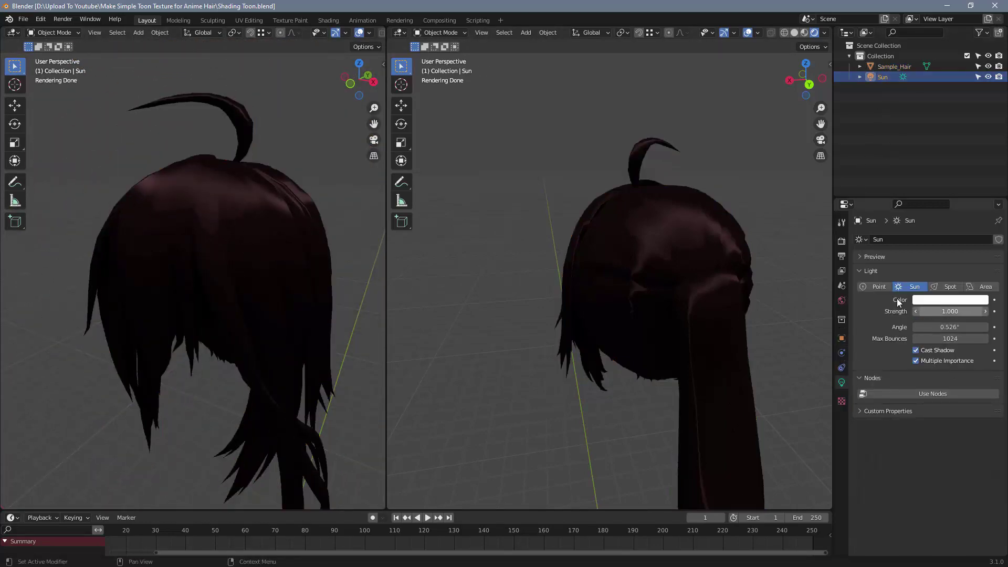
{"action": "left_click", "coordinate": [841, 338]}
{"action": "left_click_drag", "start_coordinate": [944, 307], "coordinate": [980, 307]}
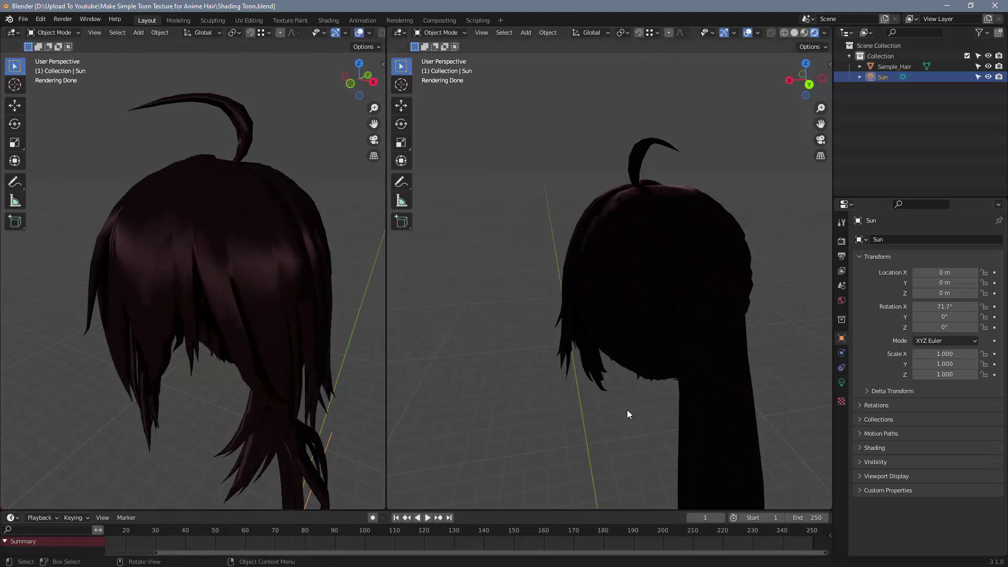
{"action": "left_click", "coordinate": [944, 306]}
{"action": "key", "text": "Return"}
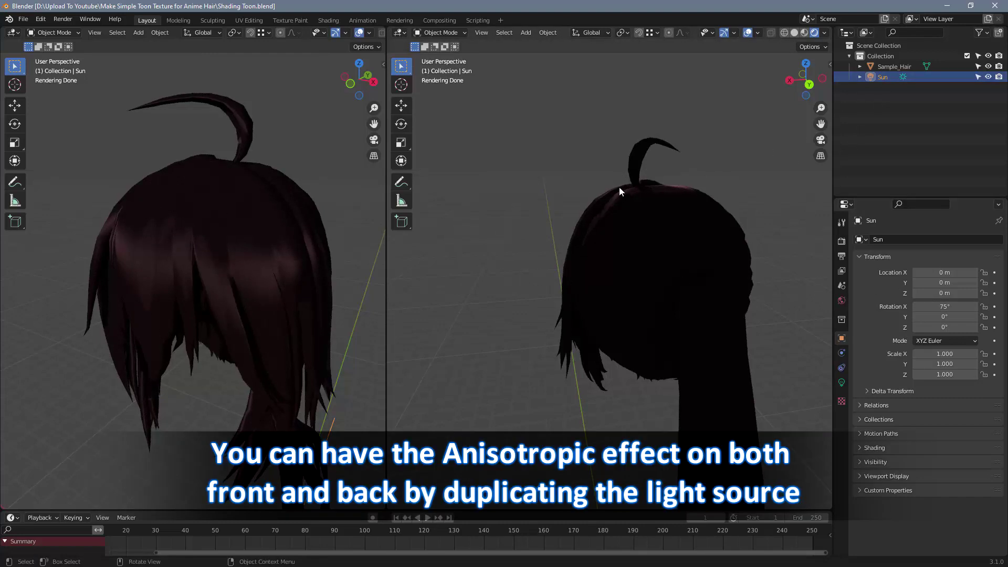
Duplicate the Sun light in place and rename the copy Sun2
{"action": "key", "text": "shift+d"}
{"action": "key", "text": "Escape"}
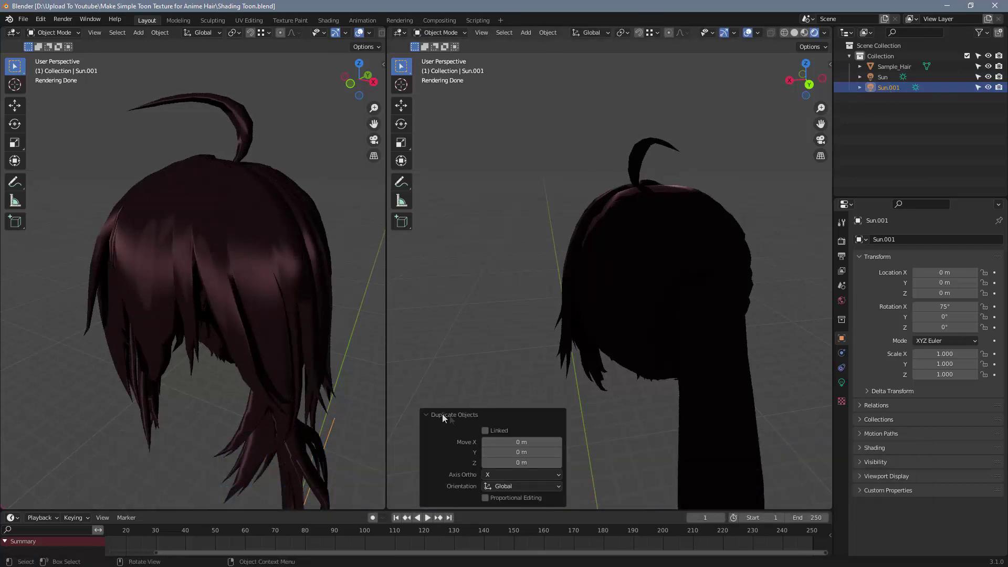
{"action": "double_click", "coordinate": [888, 87]}
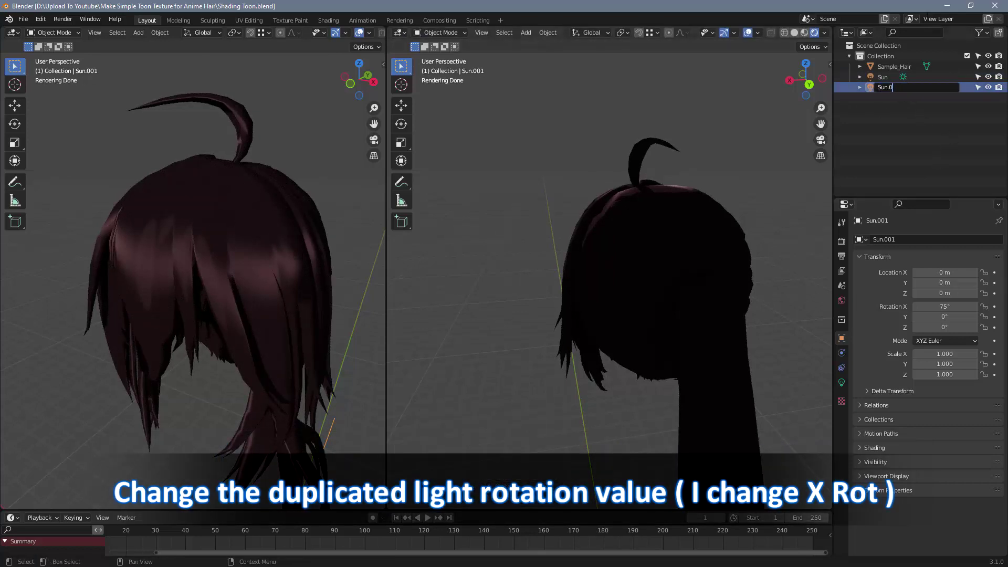
{"action": "key", "text": "BackSpace"}
{"action": "key", "text": "BackSpace"}
{"action": "type", "text": "2"}
{"action": "key", "text": "Return"}
Rename the original Sun light Sun1 and set its X rotation to 0°
{"action": "double_click", "coordinate": [882, 78]}
{"action": "left_click", "coordinate": [888, 77]}
{"action": "type", "text": "1"}
{"action": "key", "text": "Return"}
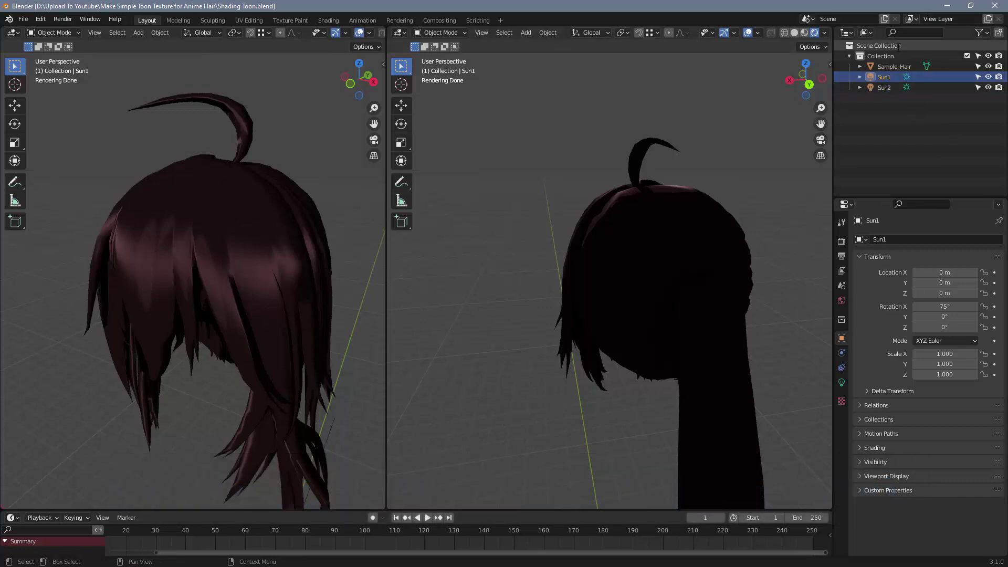
{"action": "left_click", "coordinate": [944, 306]}
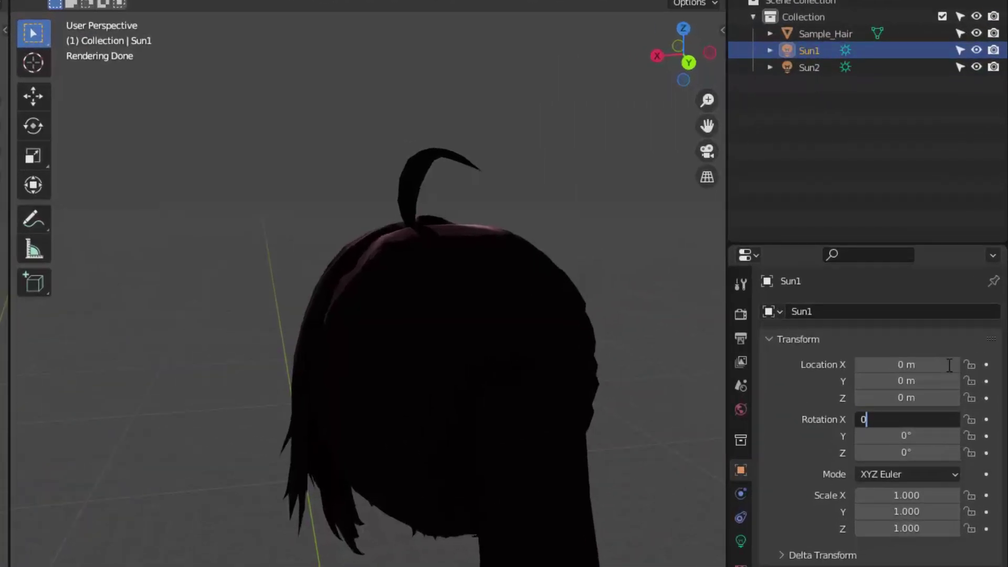
{"action": "key", "text": "Return"}
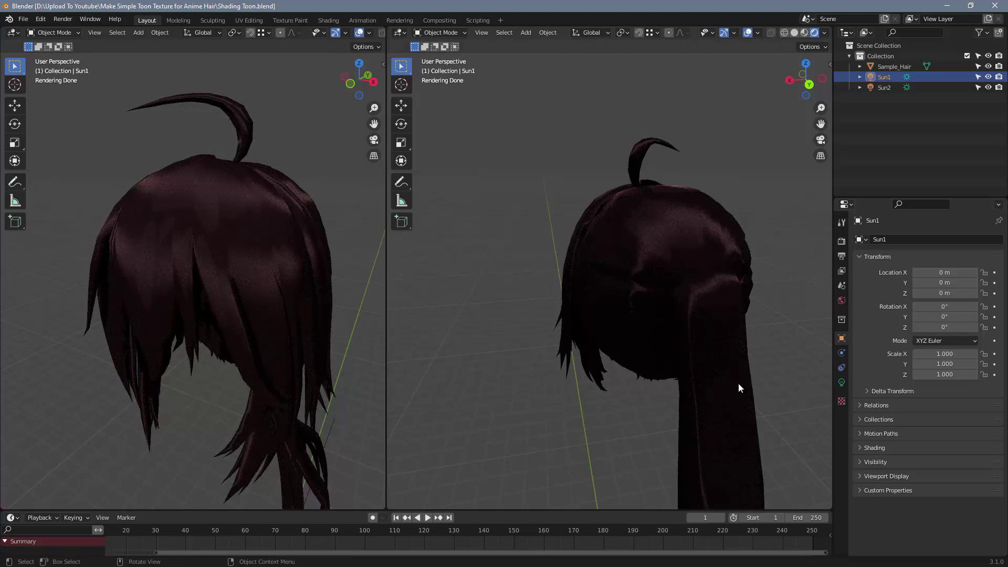
Set the light strength of both Sun2 and Sun1 to 0.5
{"action": "left_click", "coordinate": [841, 382]}
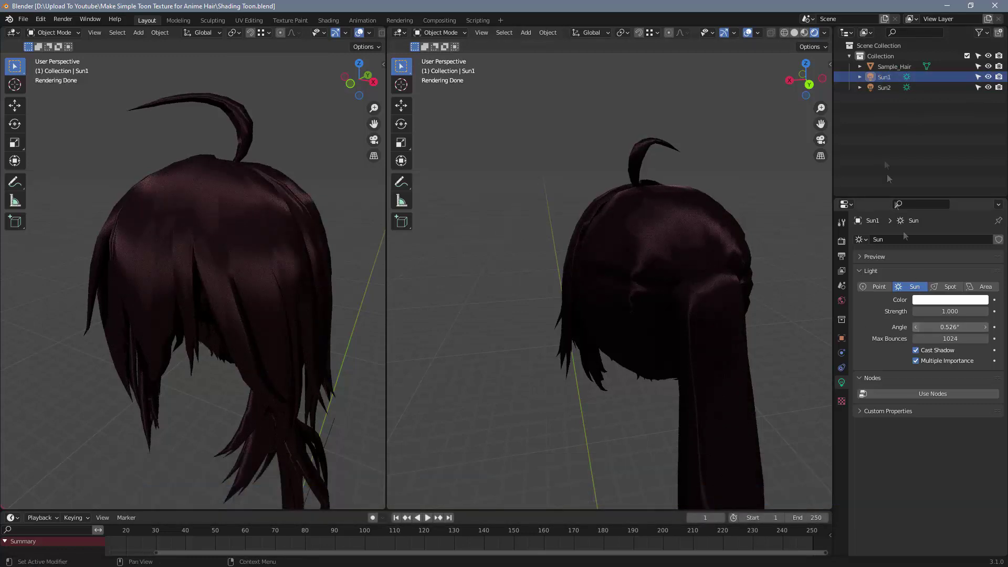
{"action": "left_click", "coordinate": [884, 87]}
{"action": "left_click", "coordinate": [950, 311]}
{"action": "type", "text": "0.4"}
{"action": "key", "text": "Return"}
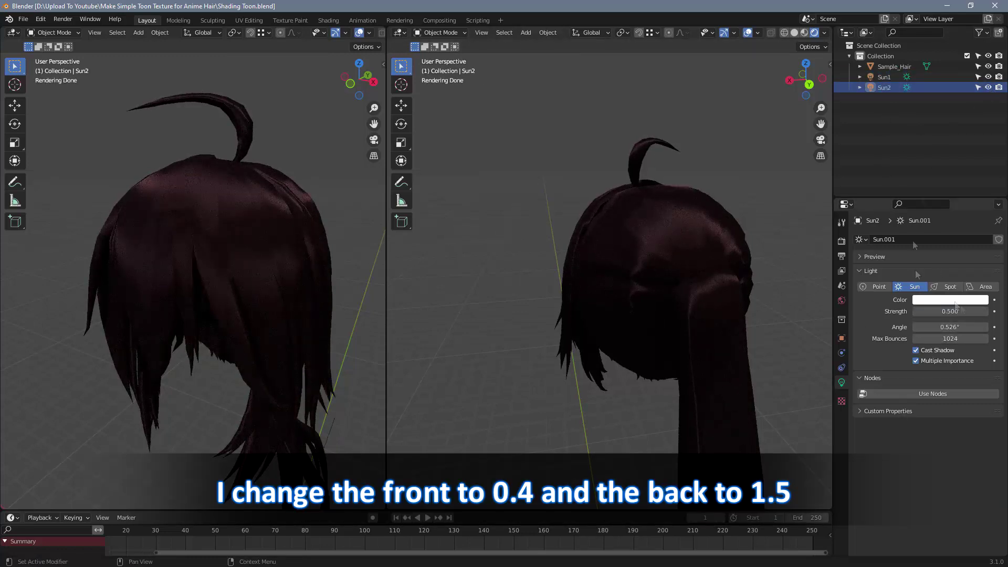
{"action": "left_click", "coordinate": [887, 77]}
{"action": "left_click", "coordinate": [949, 311]}
{"action": "type", "text": "0.5"}
{"action": "key", "text": "Return"}
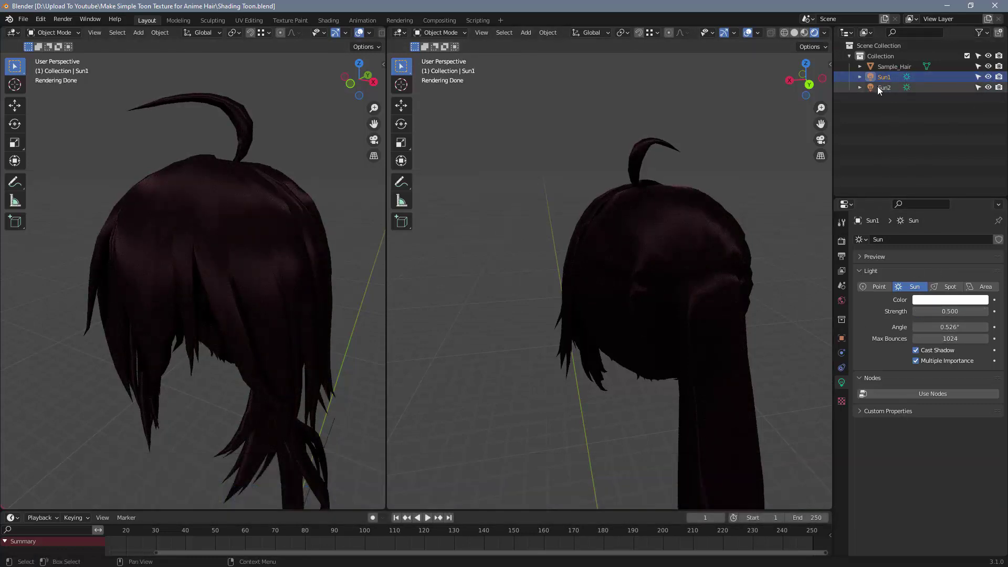
Check Sun1's contribution by toggling its visibility and set its strength to 1.5
{"action": "left_click", "coordinate": [987, 77]}
{"action": "left_click", "coordinate": [988, 76]}
{"action": "mouse_move", "coordinate": [949, 311]}
{"action": "left_mouse_down"}
{"action": "mouse_move", "coordinate": [1002, 311]}
{"action": "mouse_move", "coordinate": [940, 311]}
{"action": "left_mouse_up"}
Set Sun2's light strength to 0.4
{"action": "left_click", "coordinate": [884, 87]}
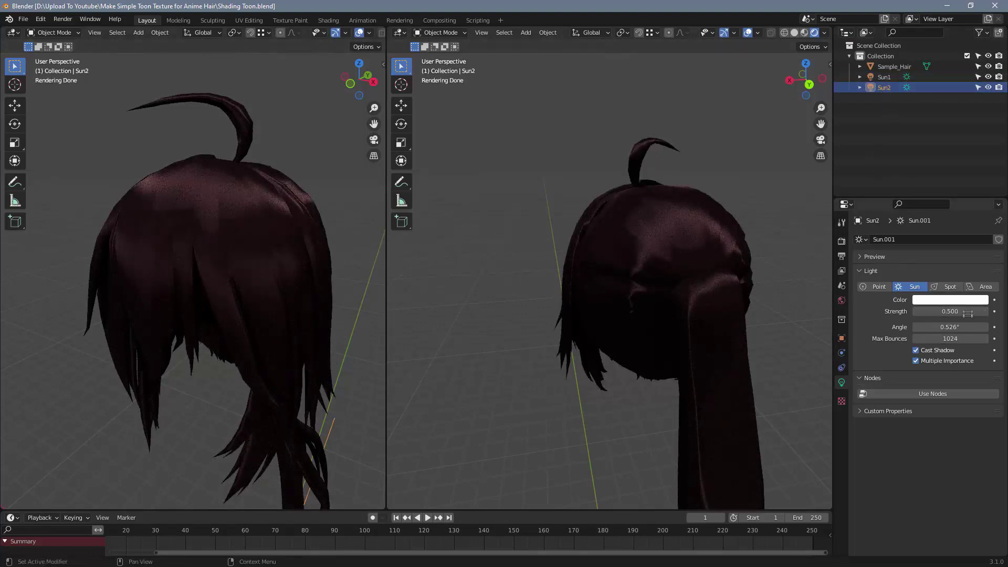
{"action": "left_click", "coordinate": [949, 311]}
{"action": "type", "text": ".4"}
{"action": "key", "text": "Return"}
{"action": "left_click", "coordinate": [883, 77]}
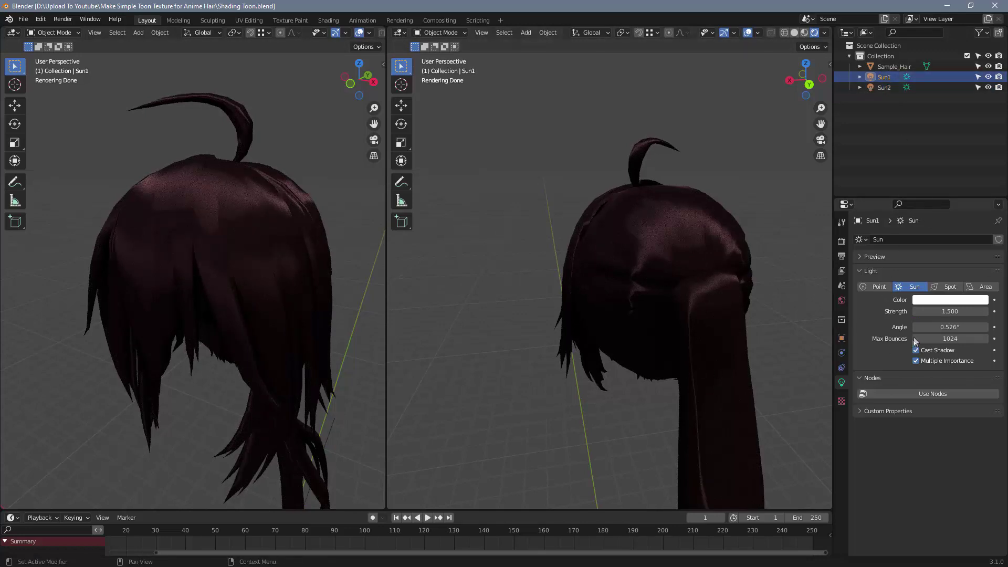
Join the two 3D viewports into one, keeping the view of the hair's front
{"action": "right_click", "coordinate": [386, 294]}
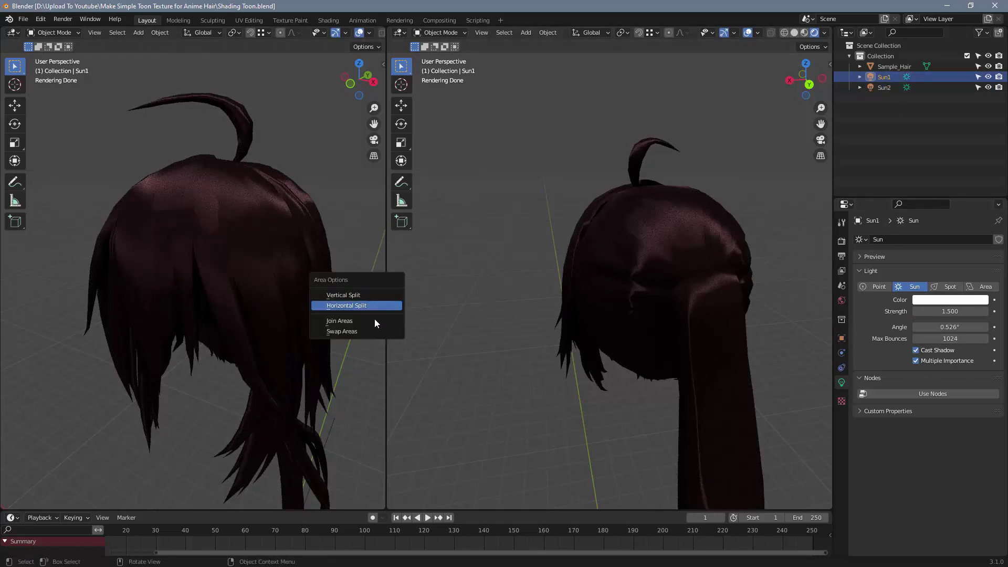
{"action": "left_click", "coordinate": [370, 320]}
{"action": "left_click", "coordinate": [435, 322]}
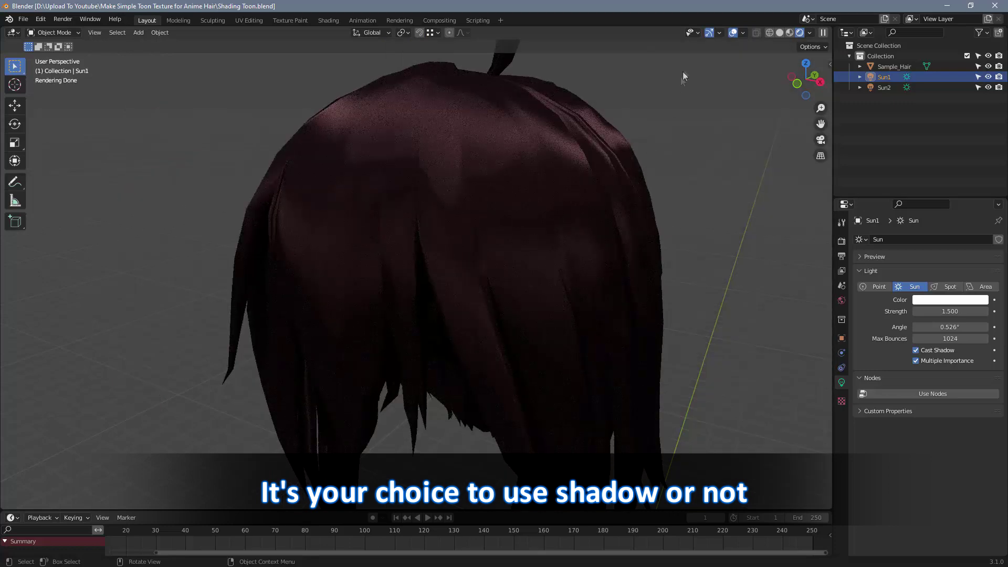
Inspect the shadows on the hair from above with Sun1 hidden and shown, and disable Cast Shadow on Sun2
{"action": "left_click", "coordinate": [804, 63]}
{"action": "middle_click_drag", "start_coordinate": [482, 216], "coordinate": [445, 267]}
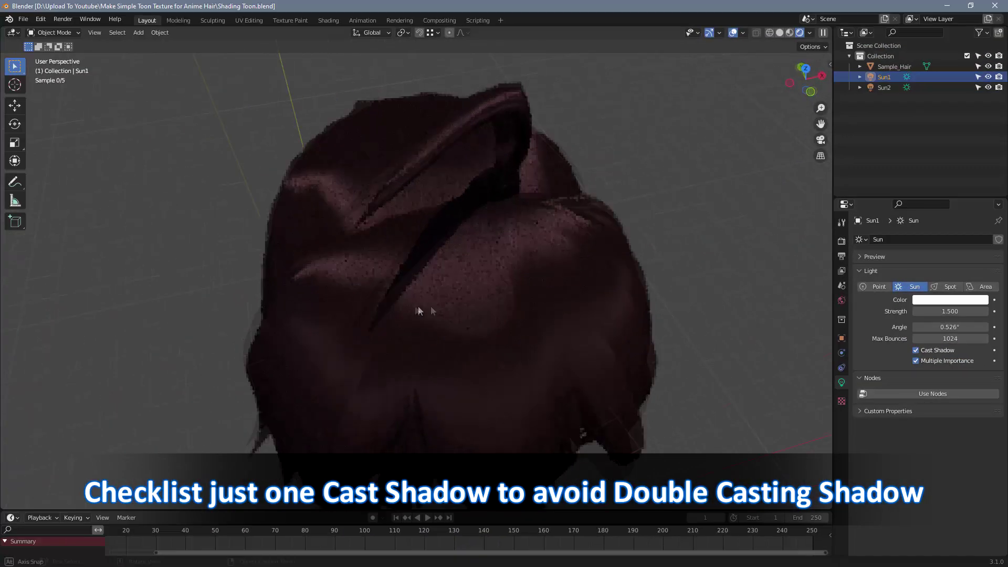
{"action": "middle_click_drag", "start_coordinate": [263, 317], "coordinate": [309, 301]}
{"action": "middle_click_drag", "start_coordinate": [454, 298], "coordinate": [439, 266]}
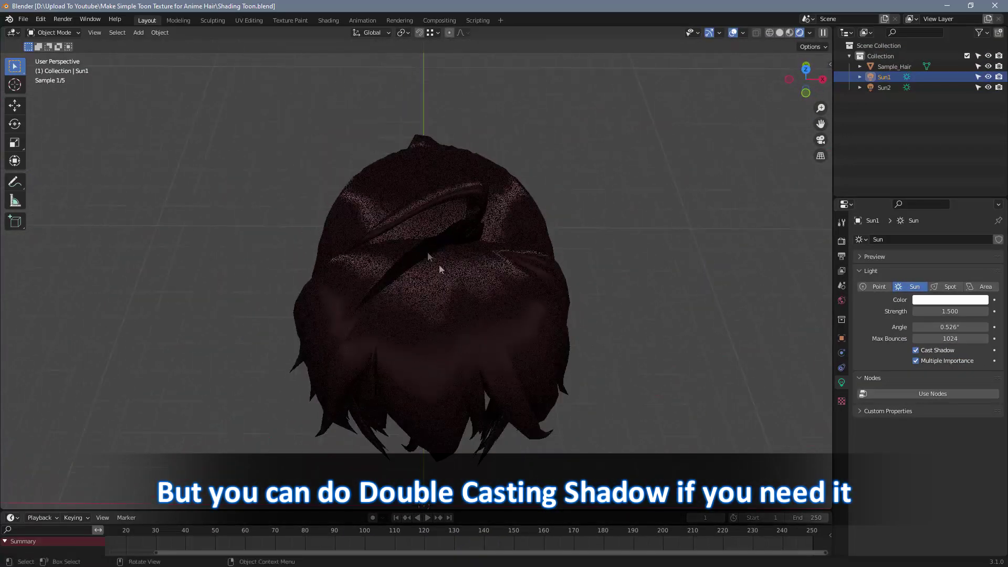
{"action": "left_click", "coordinate": [884, 87]}
{"action": "left_click", "coordinate": [884, 77]}
{"action": "left_click", "coordinate": [988, 76]}
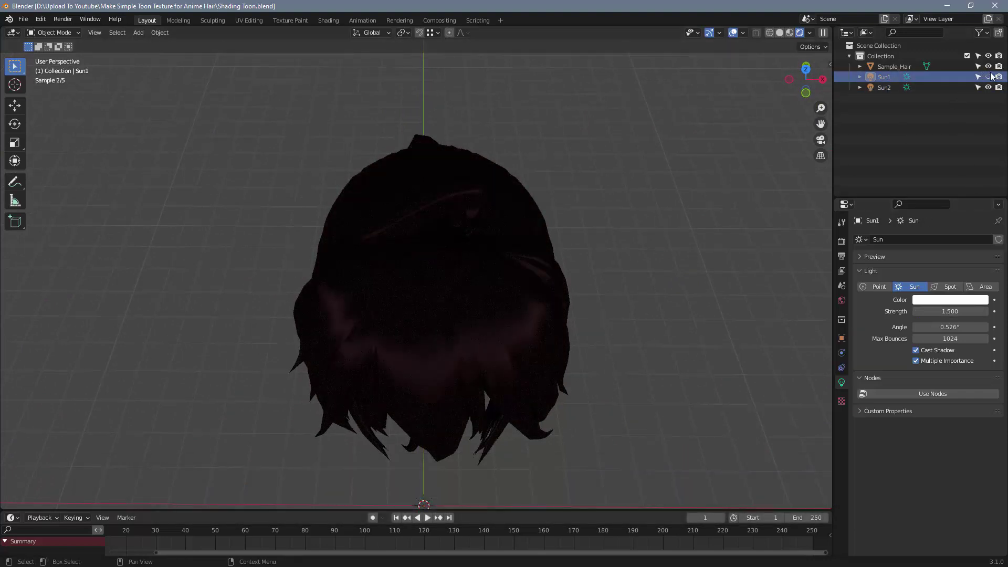
{"action": "left_click", "coordinate": [989, 77]}
{"action": "left_click", "coordinate": [887, 87]}
{"action": "left_click", "coordinate": [916, 350]}
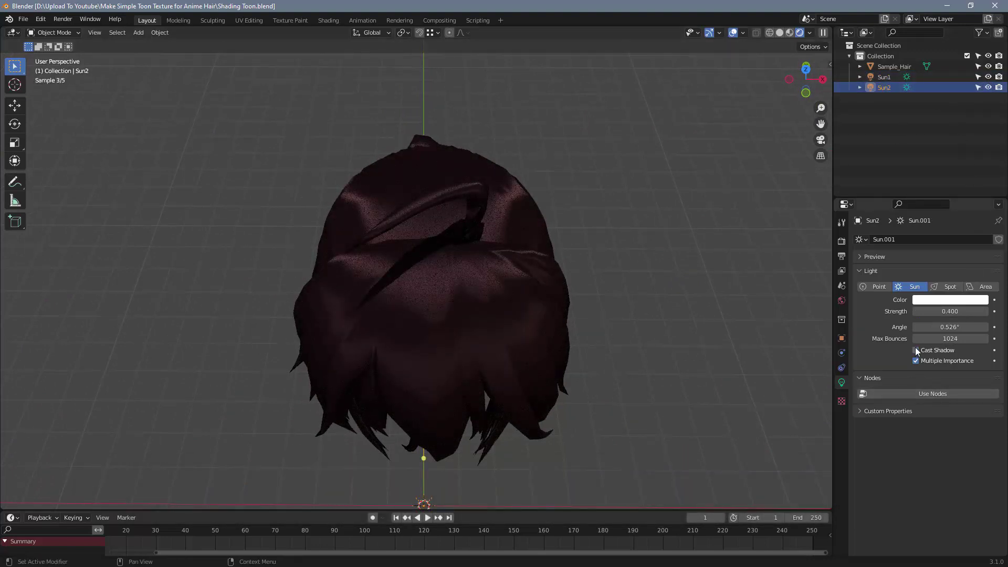
Compare the hair's shading with Sun1's Cast Shadow off and on, and with Sun1 hidden and shown, from several angles
{"action": "left_click", "coordinate": [887, 79]}
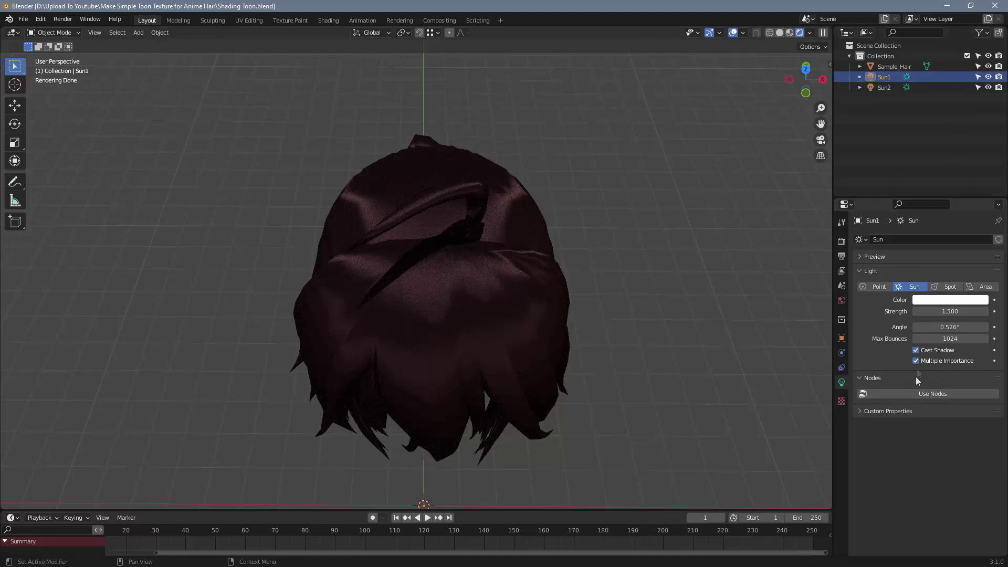
{"action": "left_click", "coordinate": [915, 350]}
{"action": "left_click", "coordinate": [915, 350]}
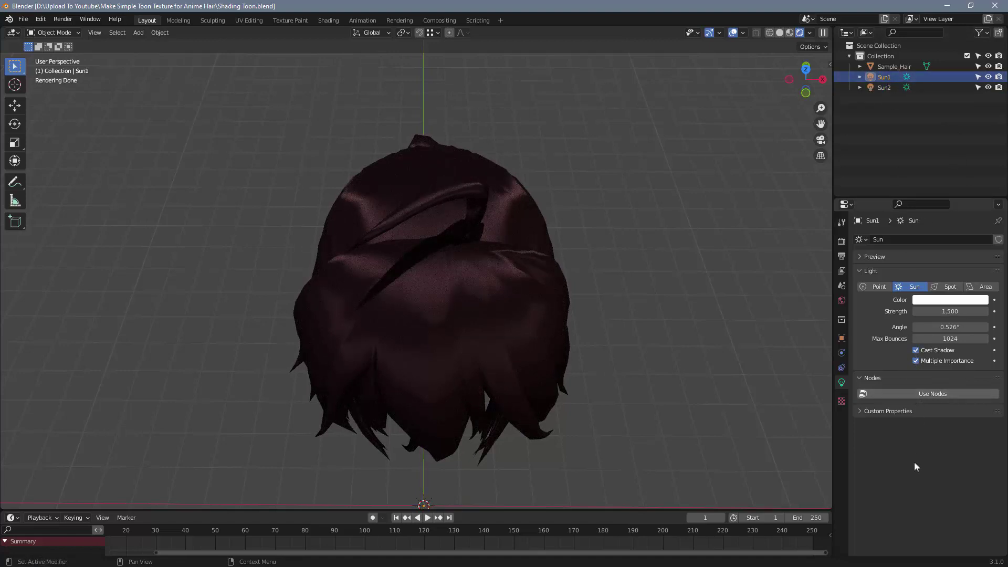
{"action": "left_click", "coordinate": [990, 78]}
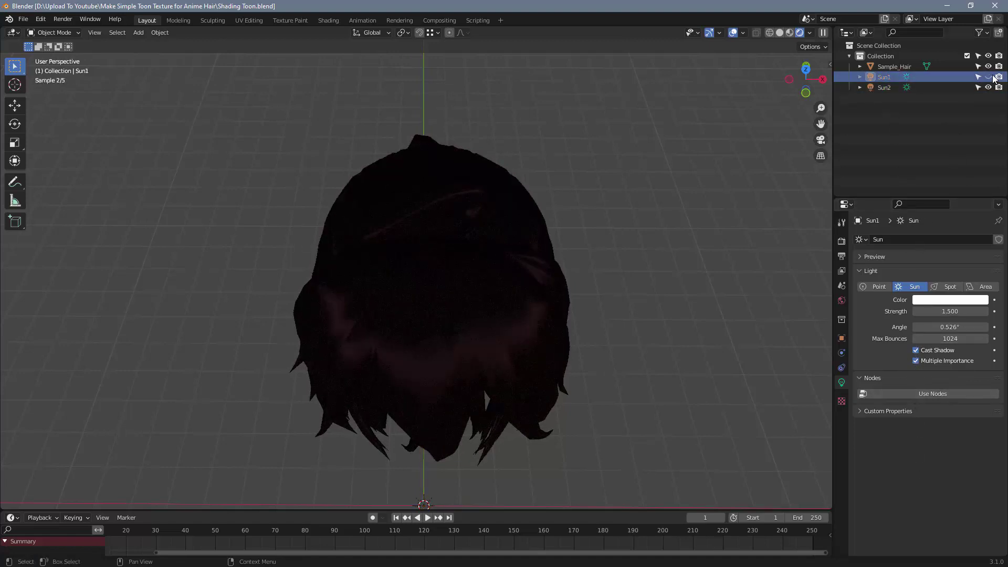
{"action": "left_click", "coordinate": [989, 78]}
{"action": "middle_click_drag", "start_coordinate": [698, 268], "coordinate": [576, 341]}
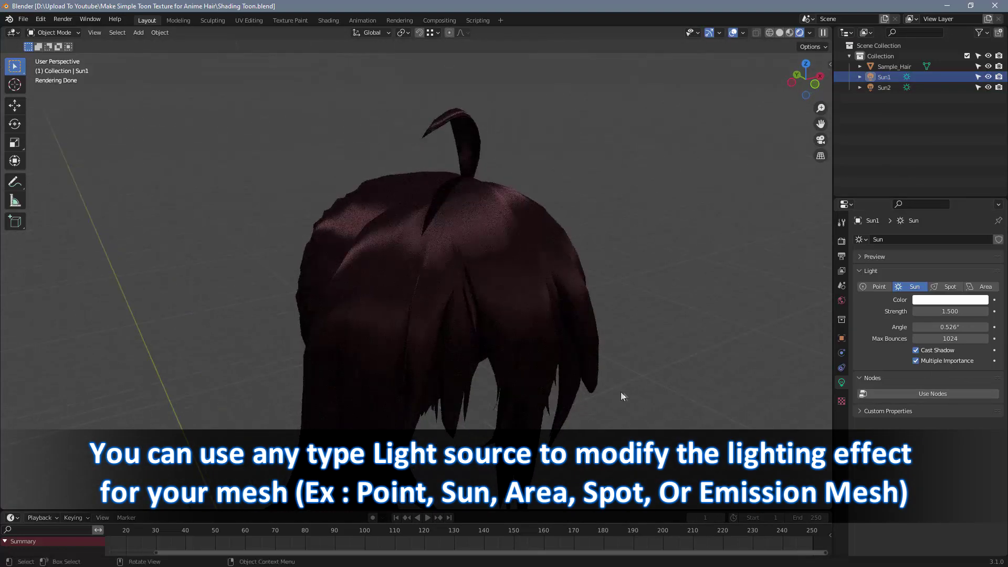
{"action": "middle_click_drag", "start_coordinate": [620, 392], "coordinate": [644, 321]}
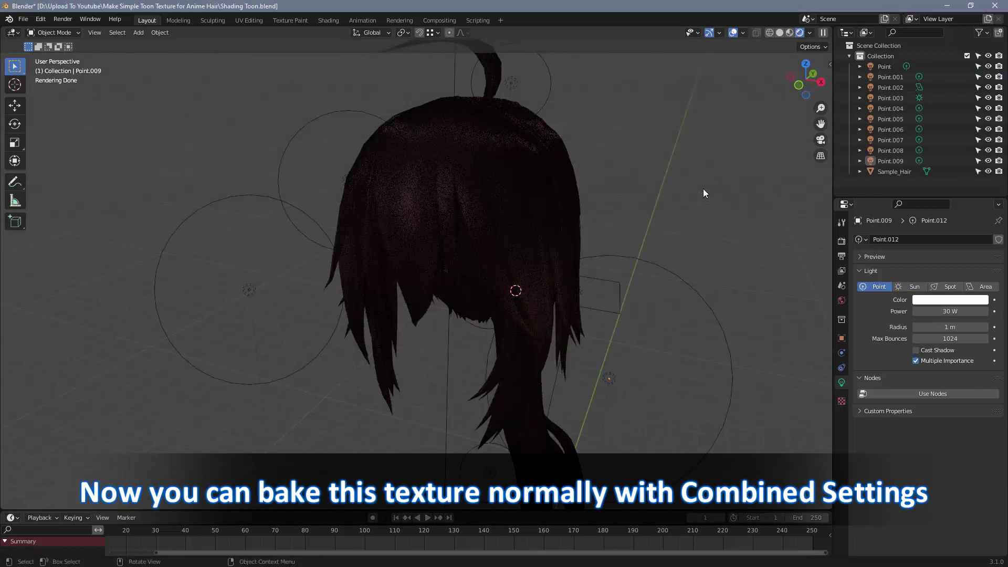
Inspect the Point.009 light's settings and the Sample_Hair object's Texture material, leaving only the hair selected
{"action": "left_click", "coordinate": [508, 214]}
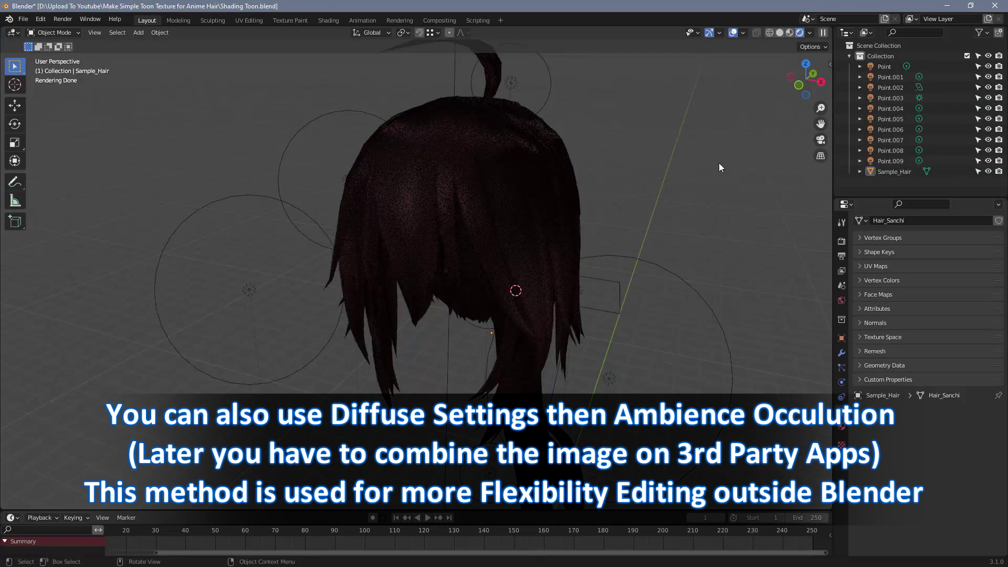
{"action": "left_click", "coordinate": [890, 160]}
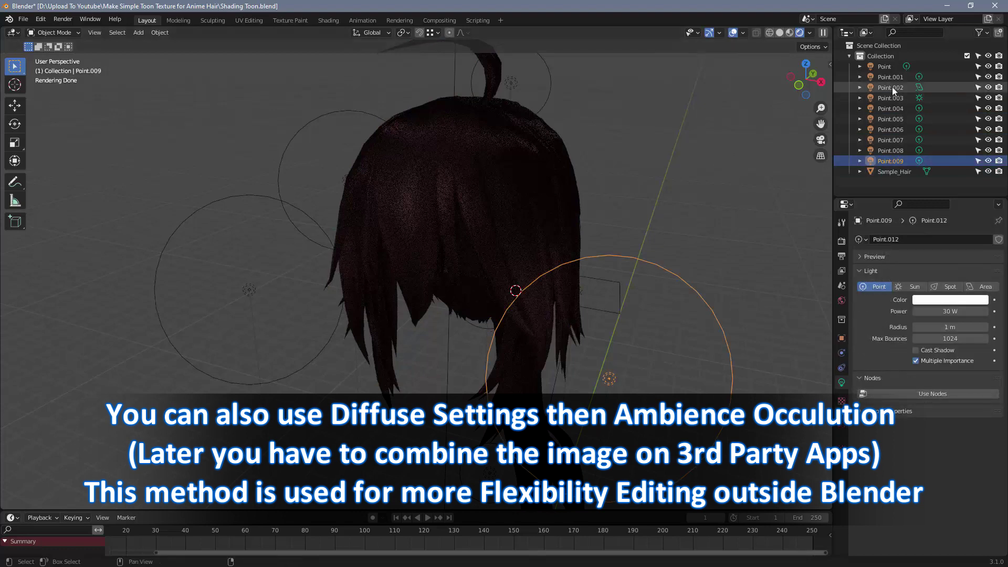
{"action": "left_click", "coordinate": [893, 171], "text": "shift"}
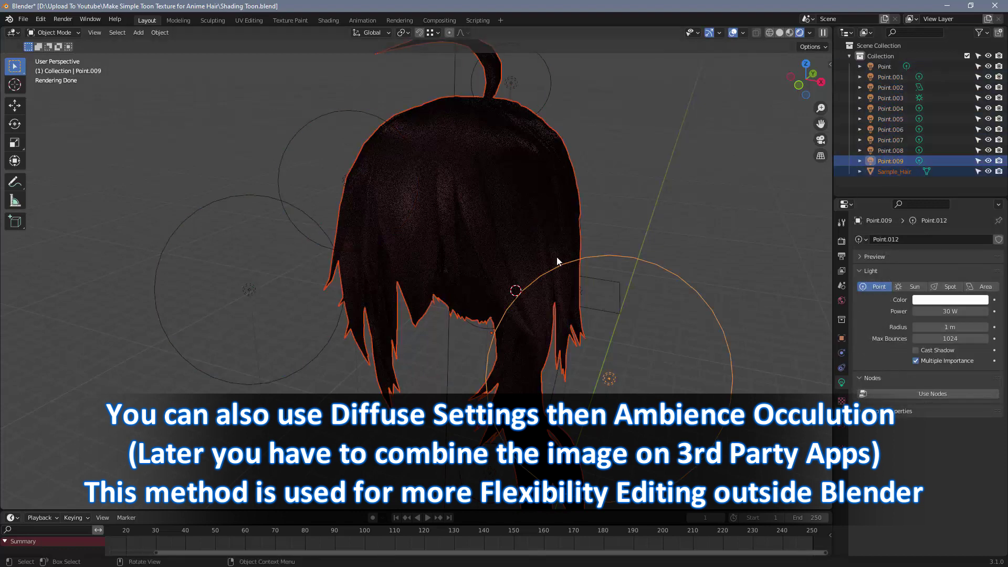
{"action": "left_click", "coordinate": [713, 202]}
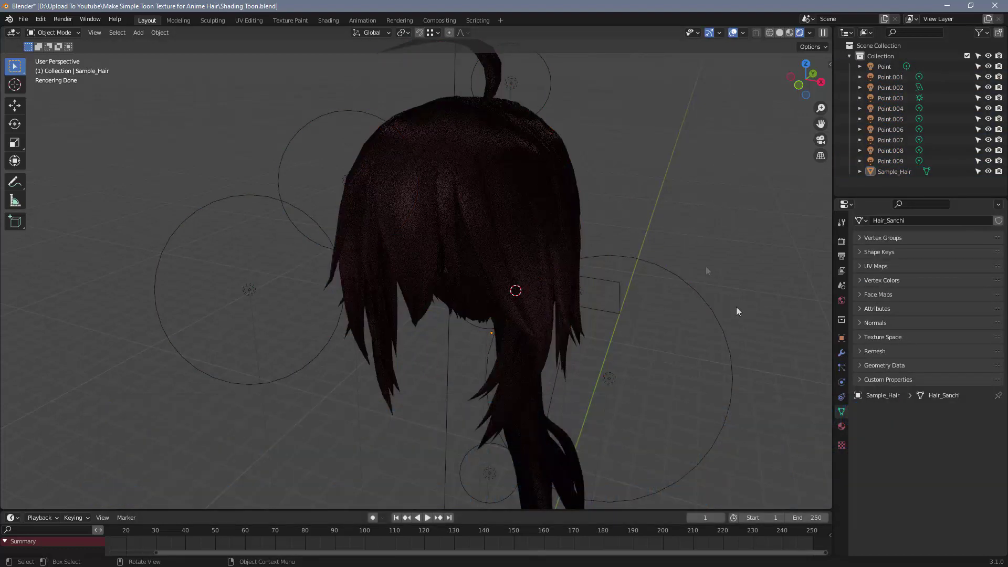
{"action": "left_click", "coordinate": [532, 198]}
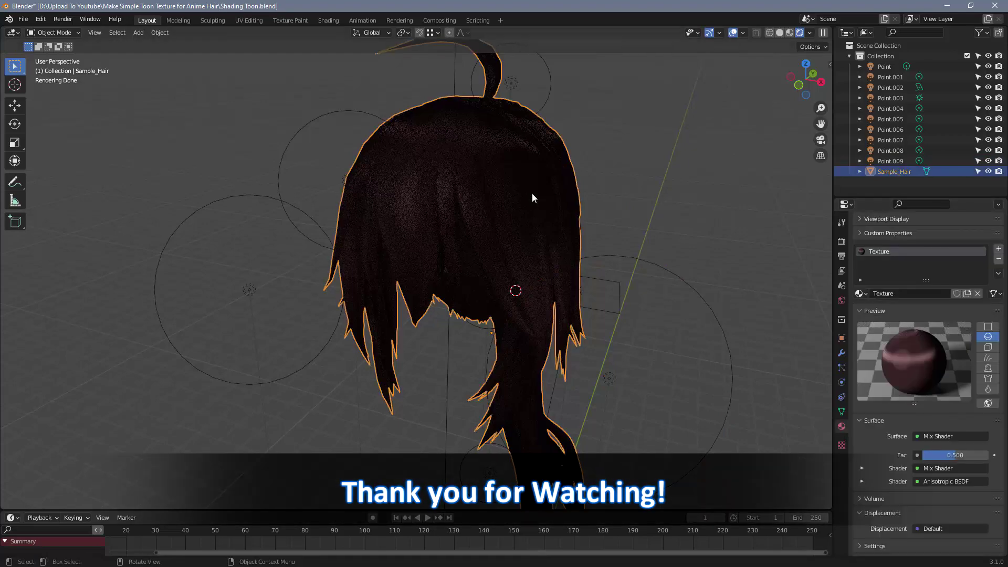